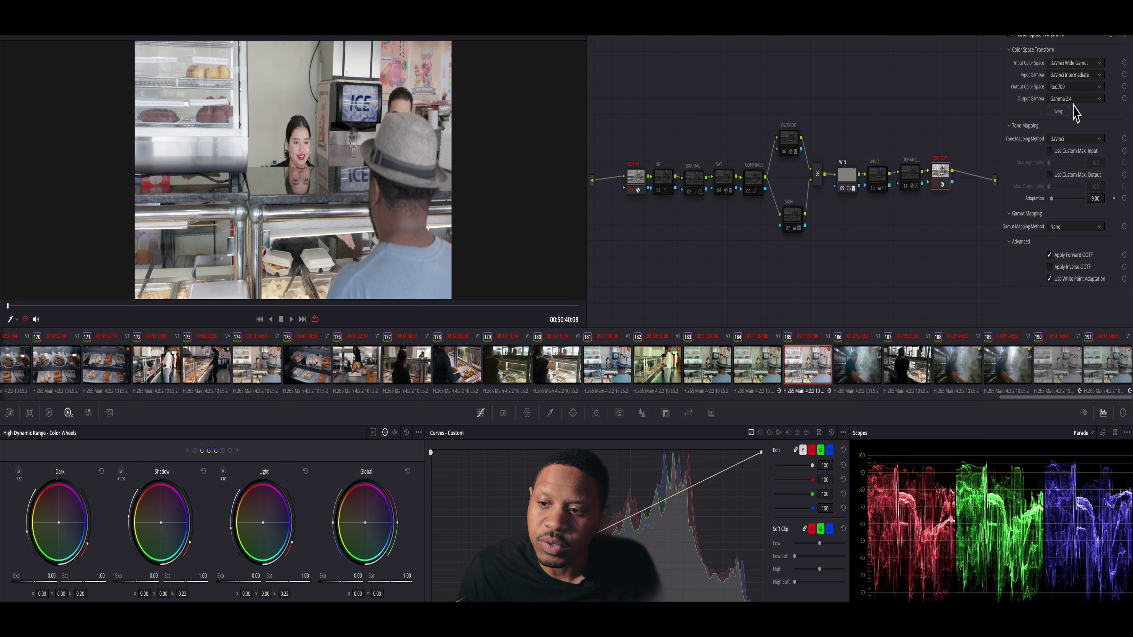
Enable the EXP/BAL, SAT, CONTRAST, OUTSIDE and SKIN nodes in the clip's node tree.
click(914, 181)
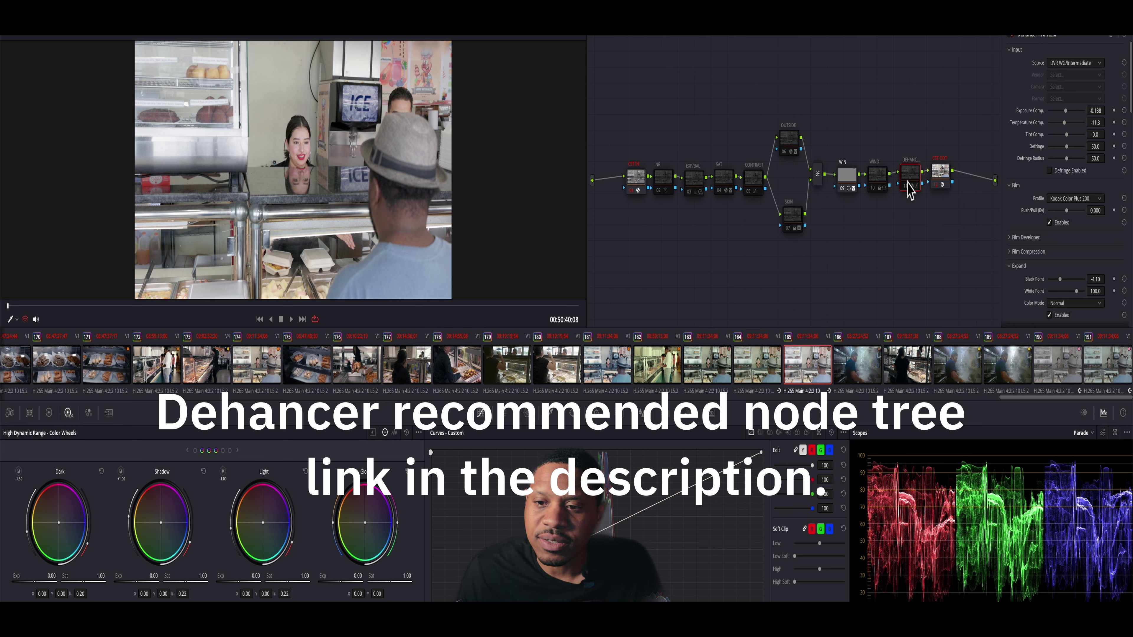
click(694, 185)
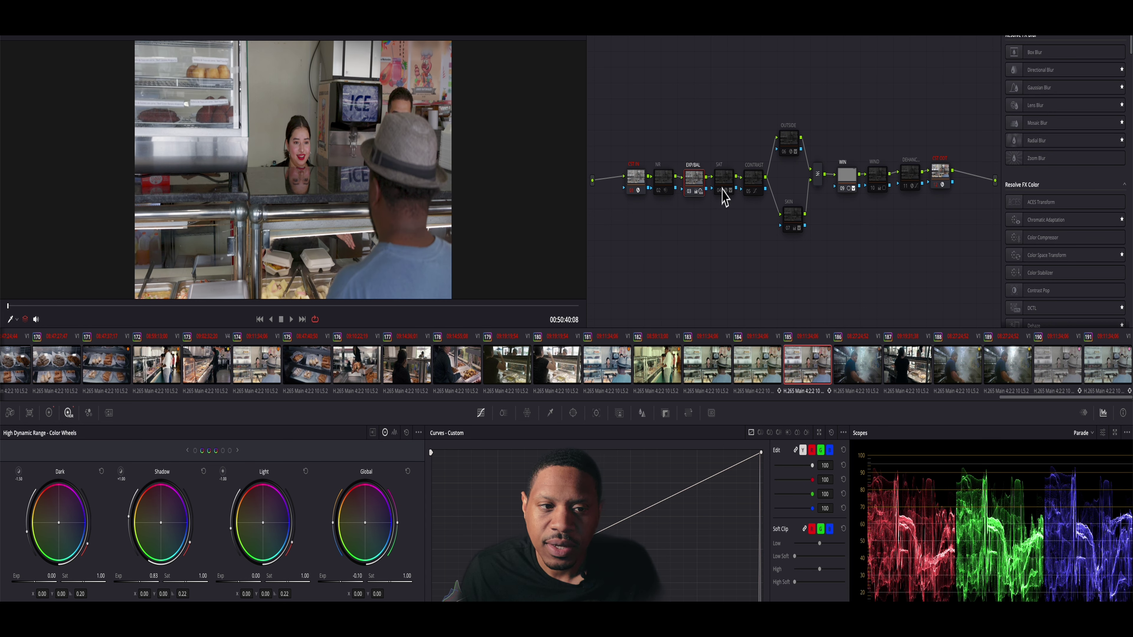
mouse_move(723, 192)
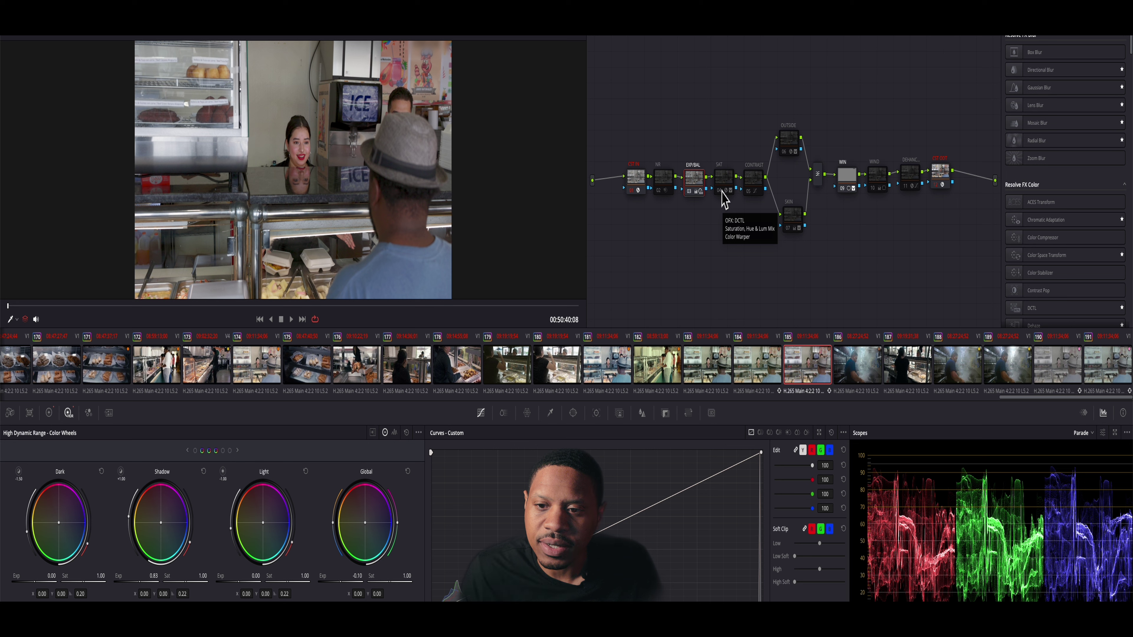
click(719, 190)
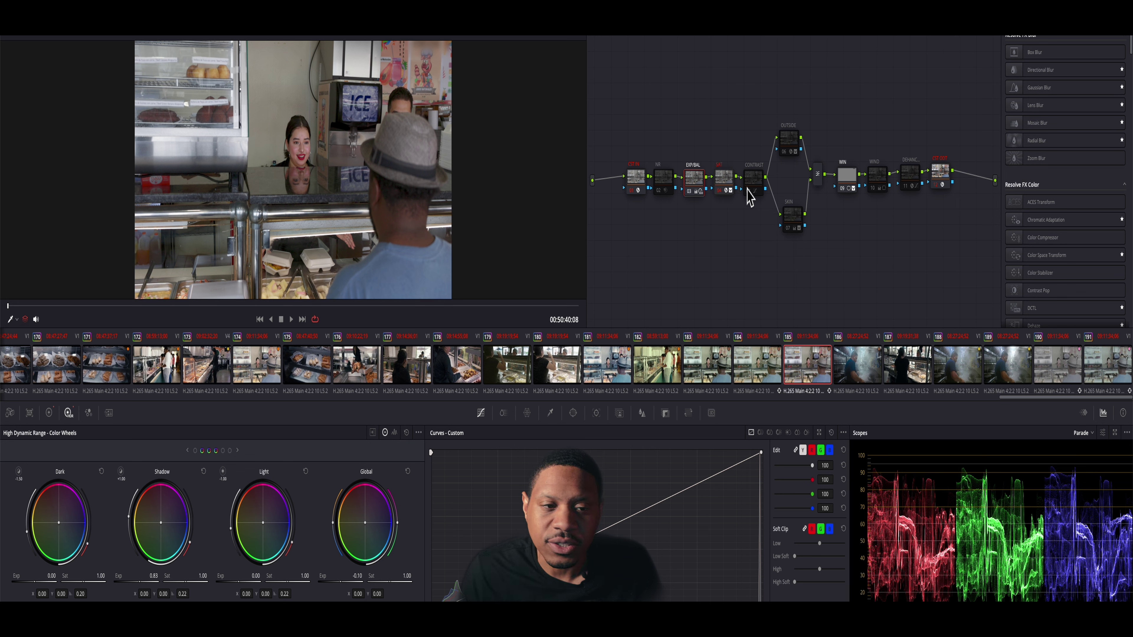
click(787, 151)
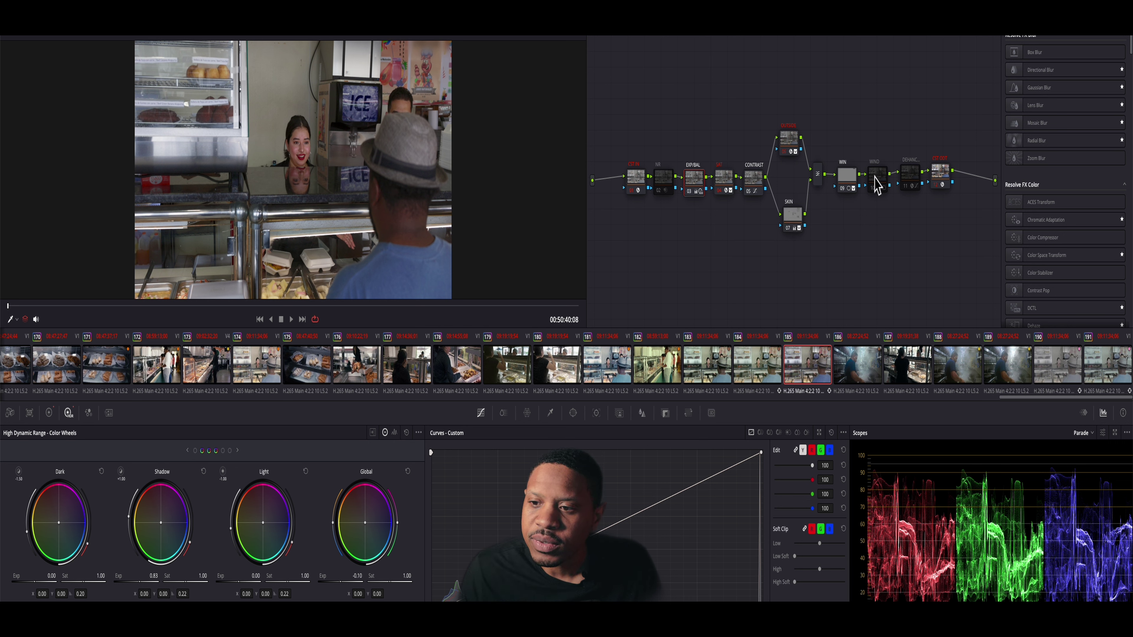
Enable the WIND node and the Dehancer node near the end of the node tree.
click(875, 190)
click(874, 190)
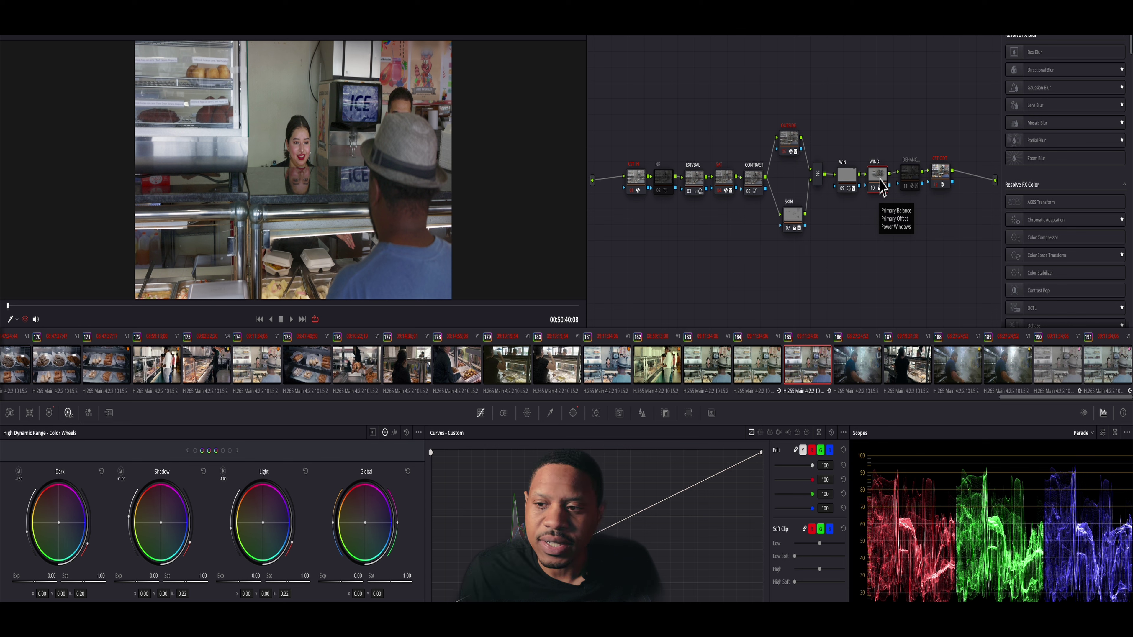
click(910, 183)
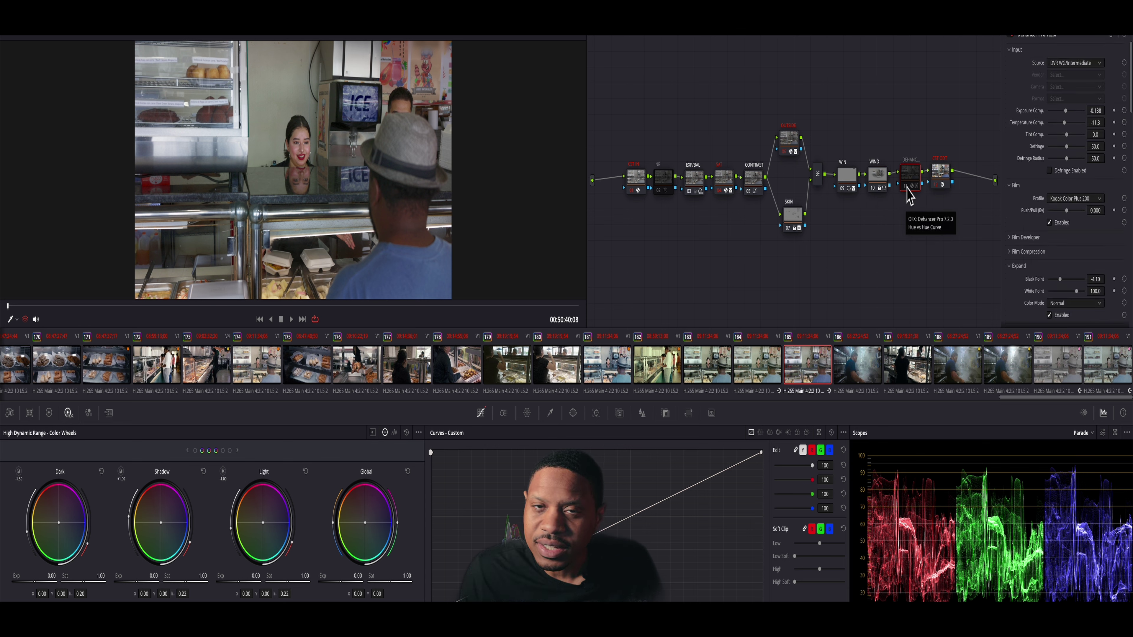
click(907, 186)
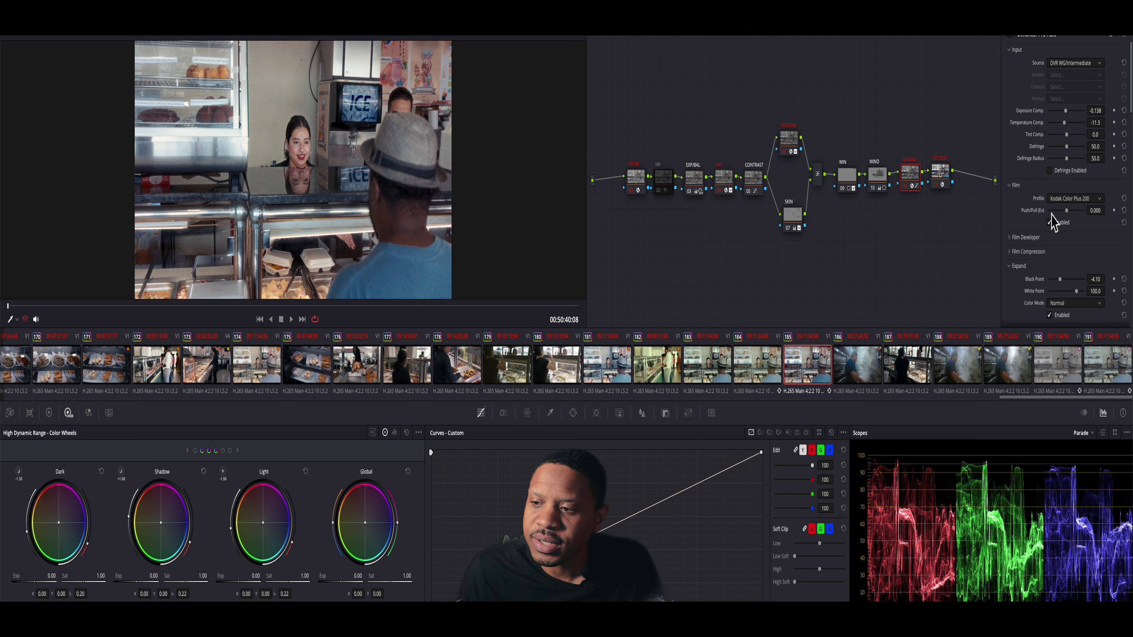
Look over the Dehancer input, film, expand and print settings, and compare the Primaries wheels with the HDR wheels.
scroll(1066, 216, down, 2)
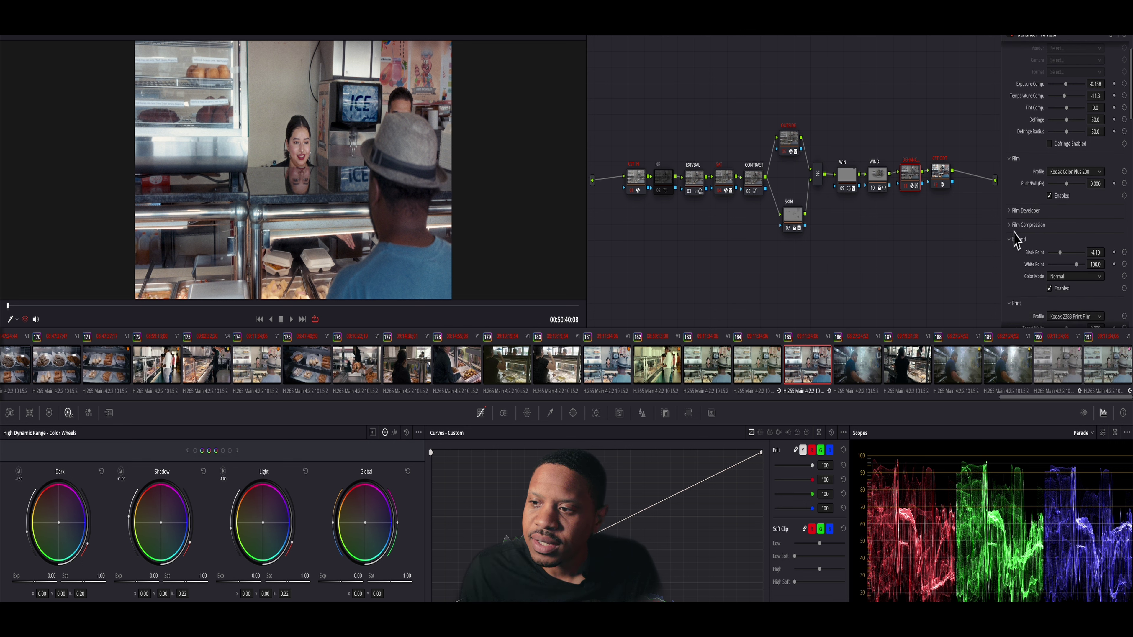
scroll(1011, 239, down, 4)
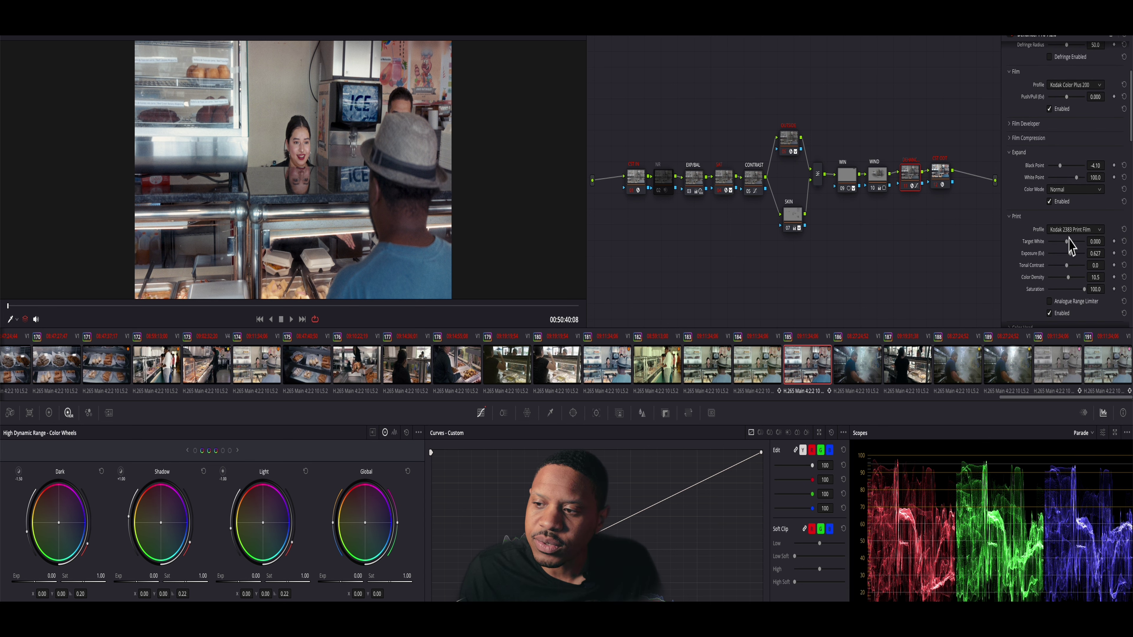
scroll(1061, 251, up, 5)
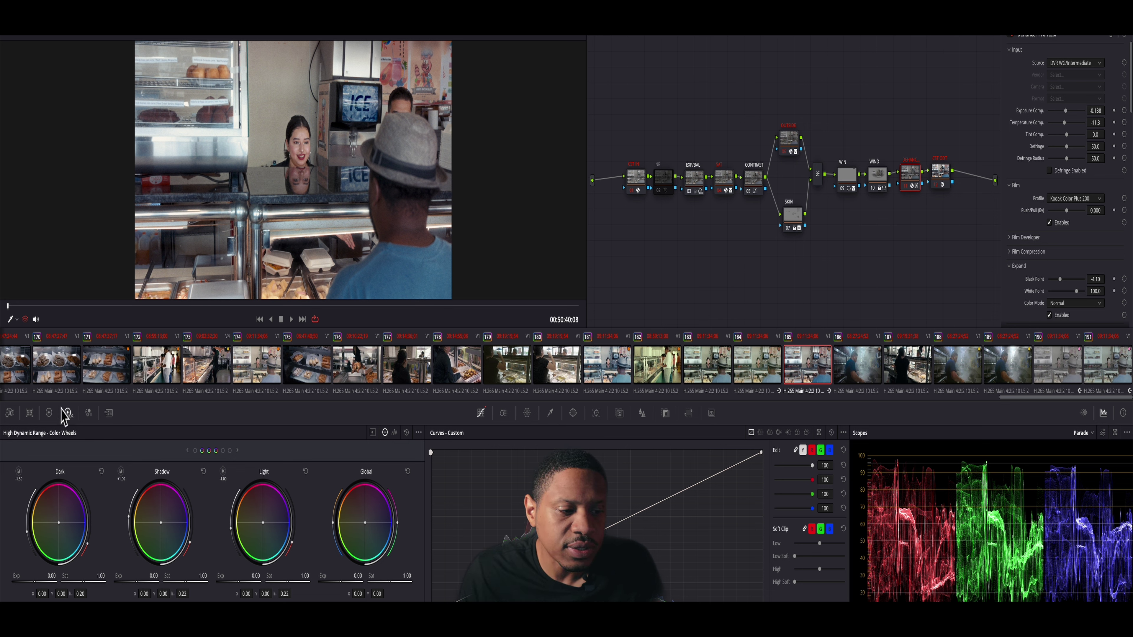
click(49, 412)
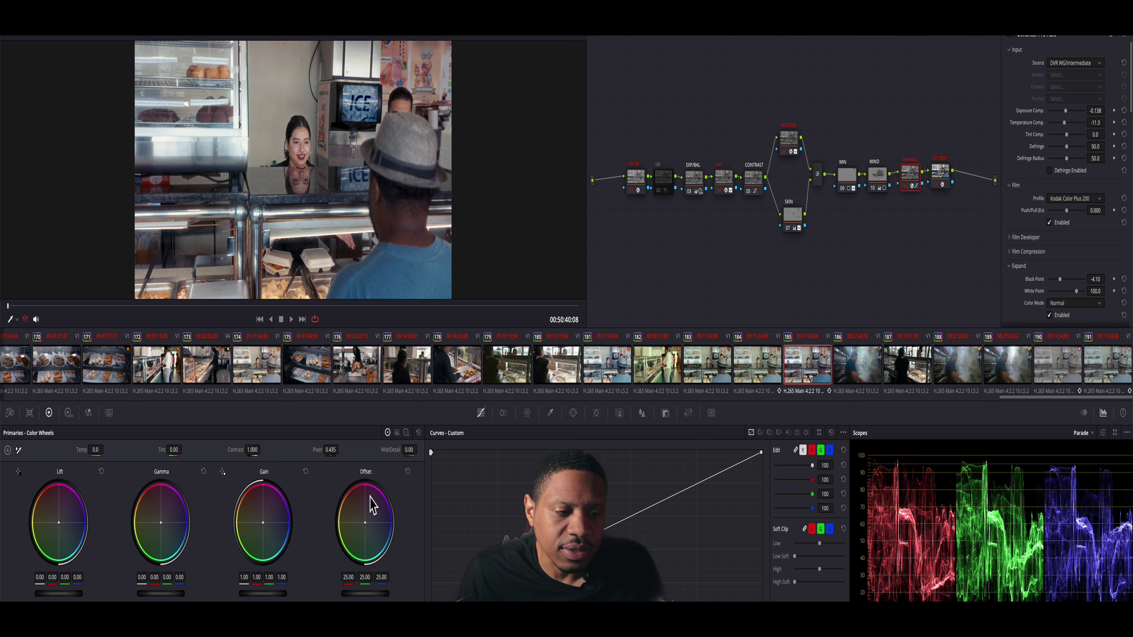
click(69, 414)
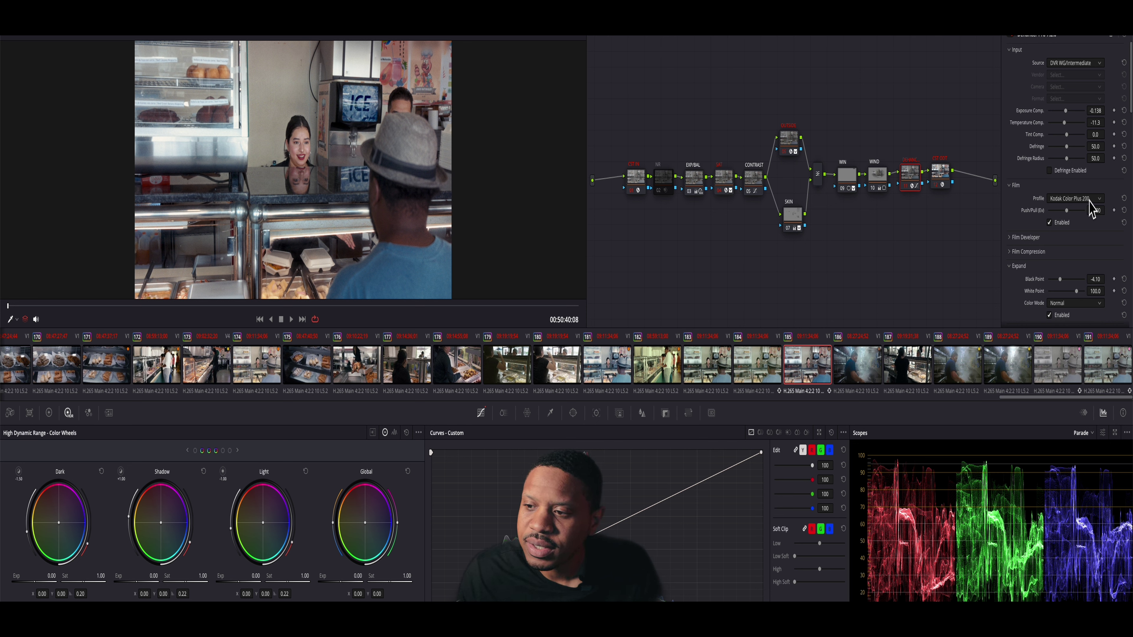
Expand Dehancer's Film Developer settings and test the Contrast Boost, leaving it at 33.9.
click(1010, 238)
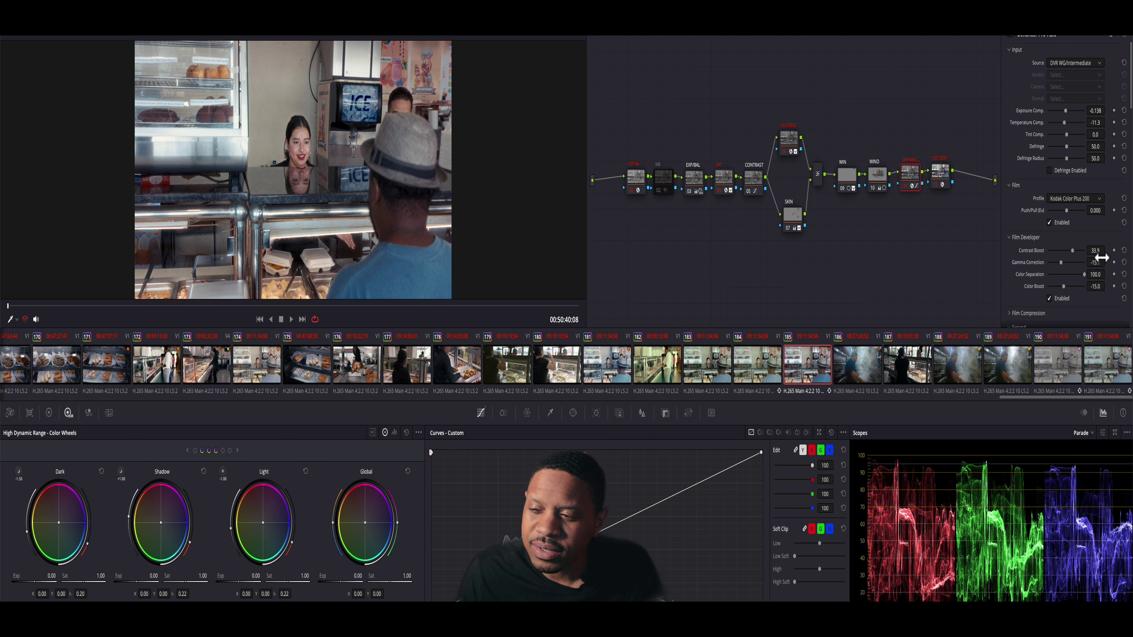
drag(1107, 251, 1104, 256)
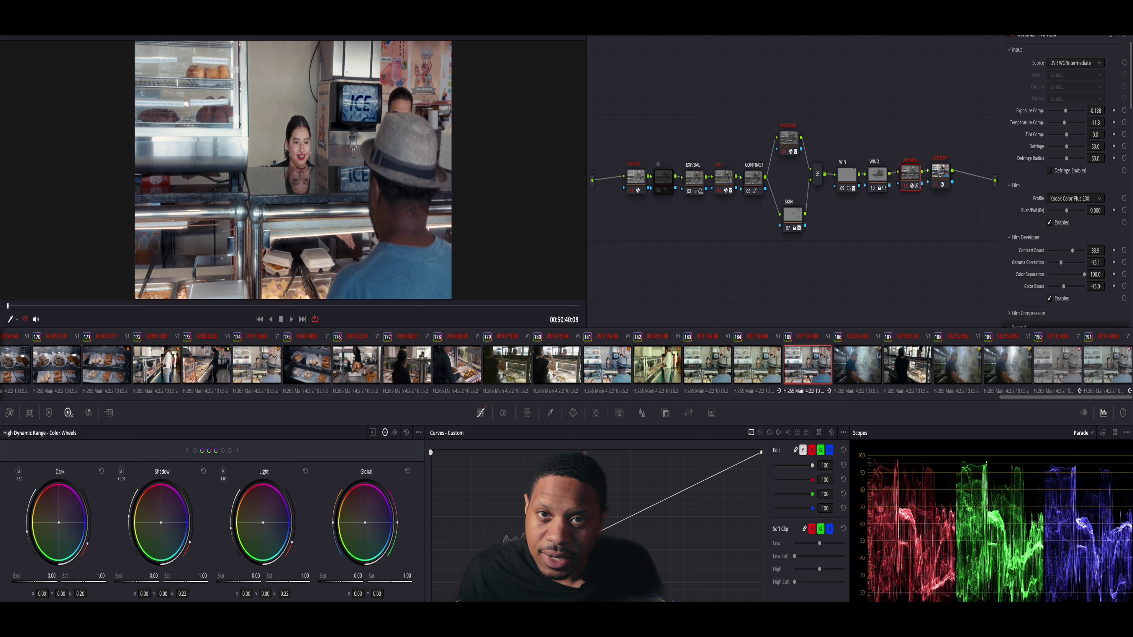
Try higher Gamma Correction values such as 8.3 and -3.3, return it to -15.1, and test the Color Separation.
mouse_move(1096, 262)
mouse_down()
mouse_move(1115, 262)
mouse_move(1097, 263)
mouse_up()
scroll(1107, 262, up, 5)
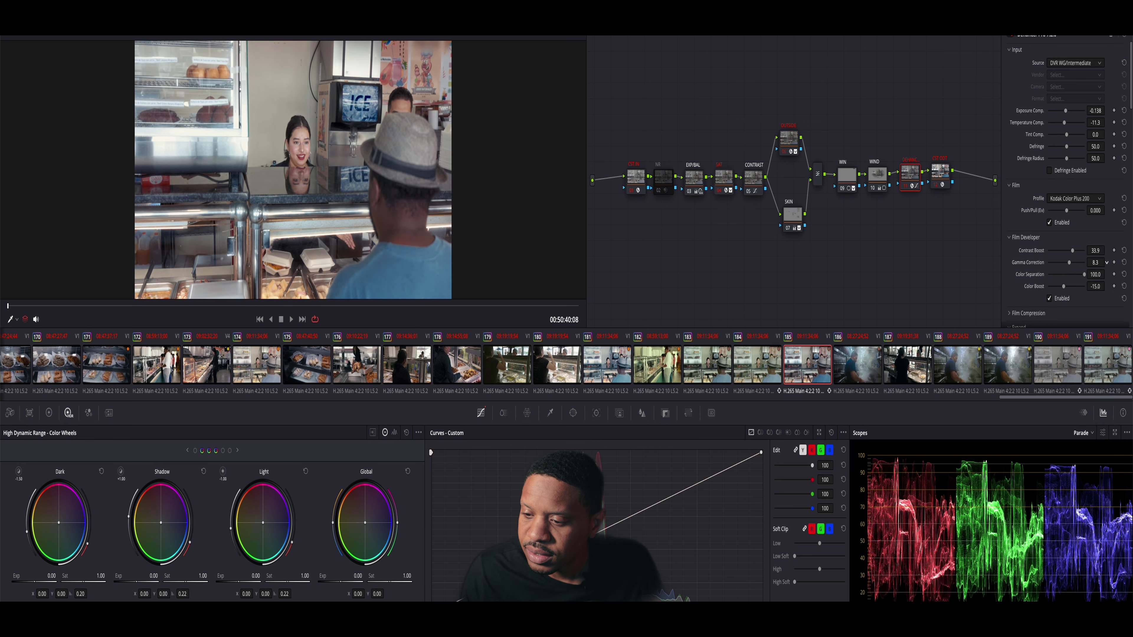
scroll(1104, 264, down, 3)
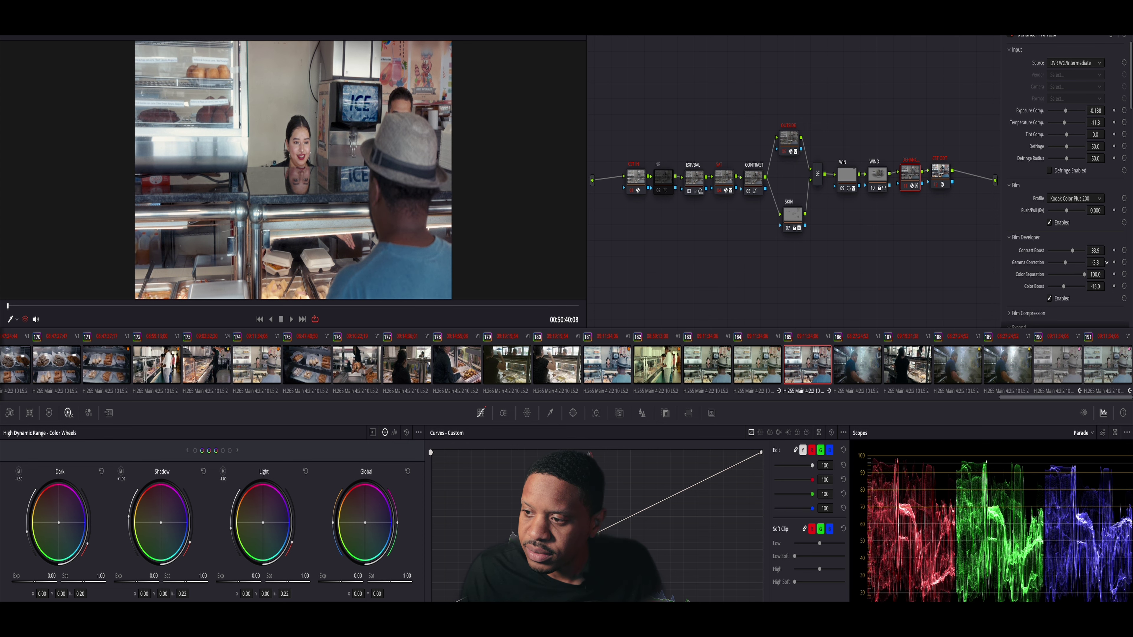
drag(1102, 267, 1085, 304)
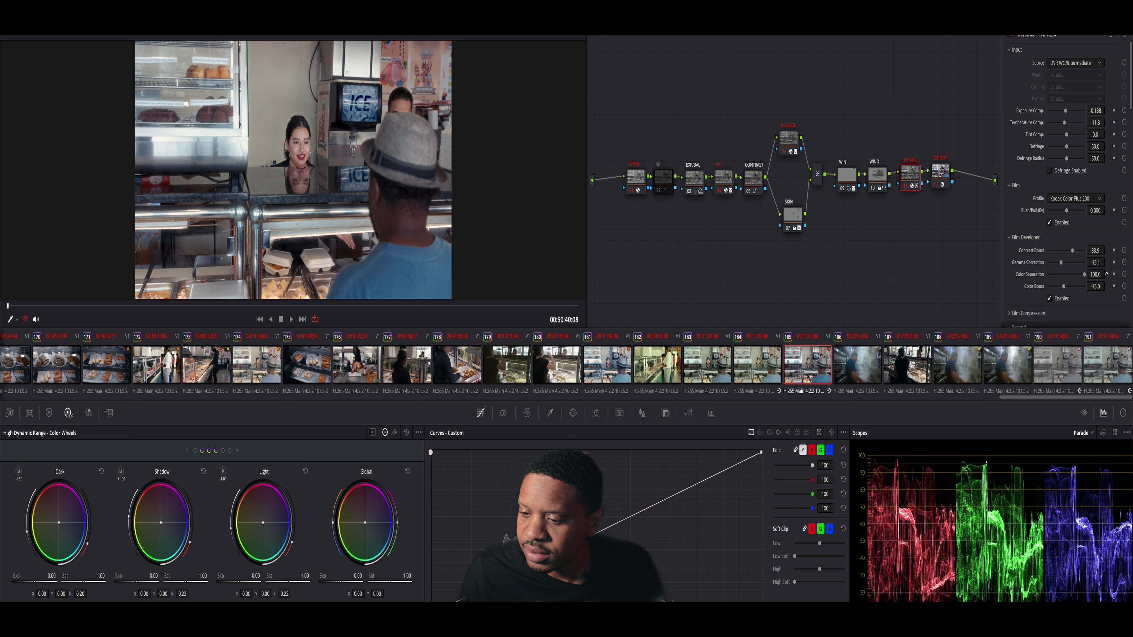
mouse_move(1095, 274)
mouse_down()
mouse_move(1084, 274)
mouse_move(1112, 274)
mouse_up()
double_click(1031, 274)
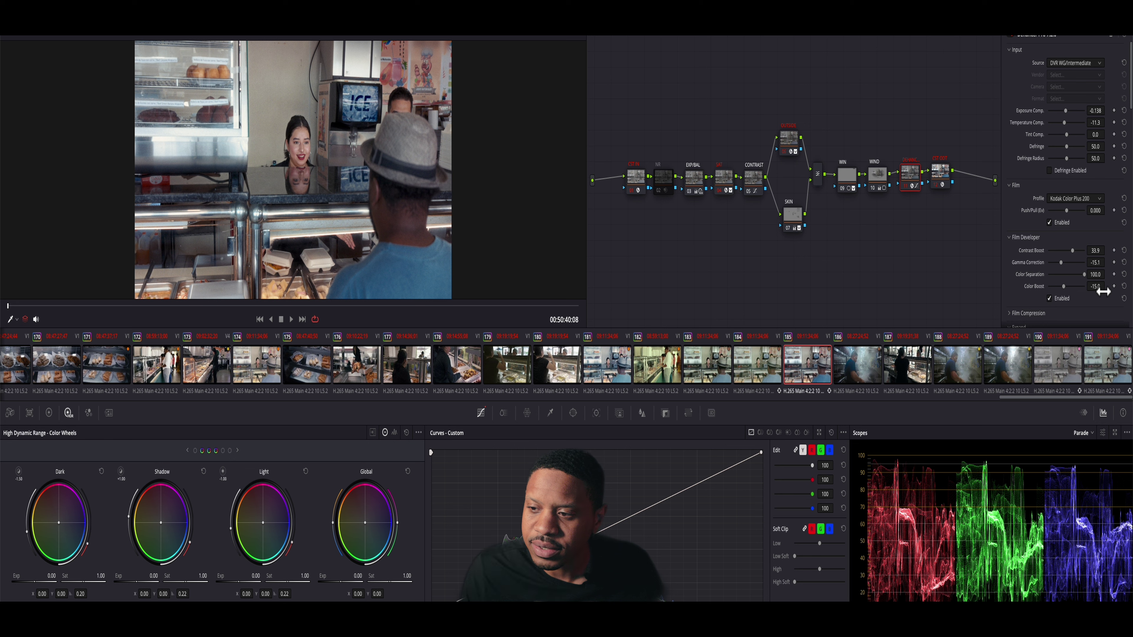
Test the Film Developer's Color Boost at -100 and set it to 0.
mouse_move(1104, 291)
mouse_down()
mouse_move(1075, 291)
mouse_move(1107, 286)
mouse_up()
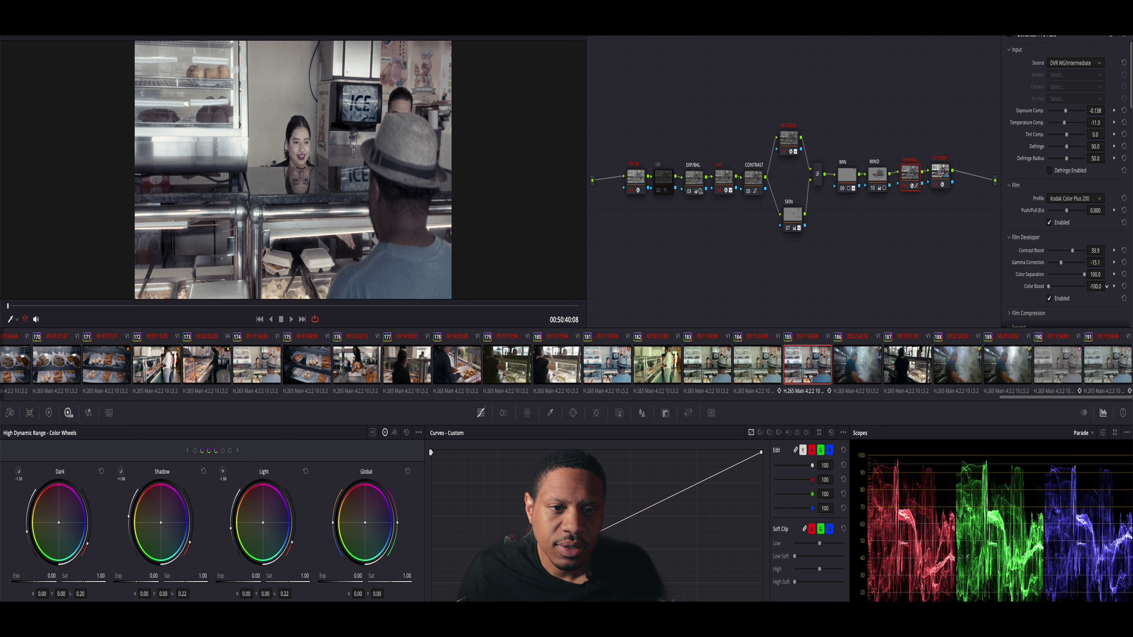
drag(1107, 286, 1107, 286)
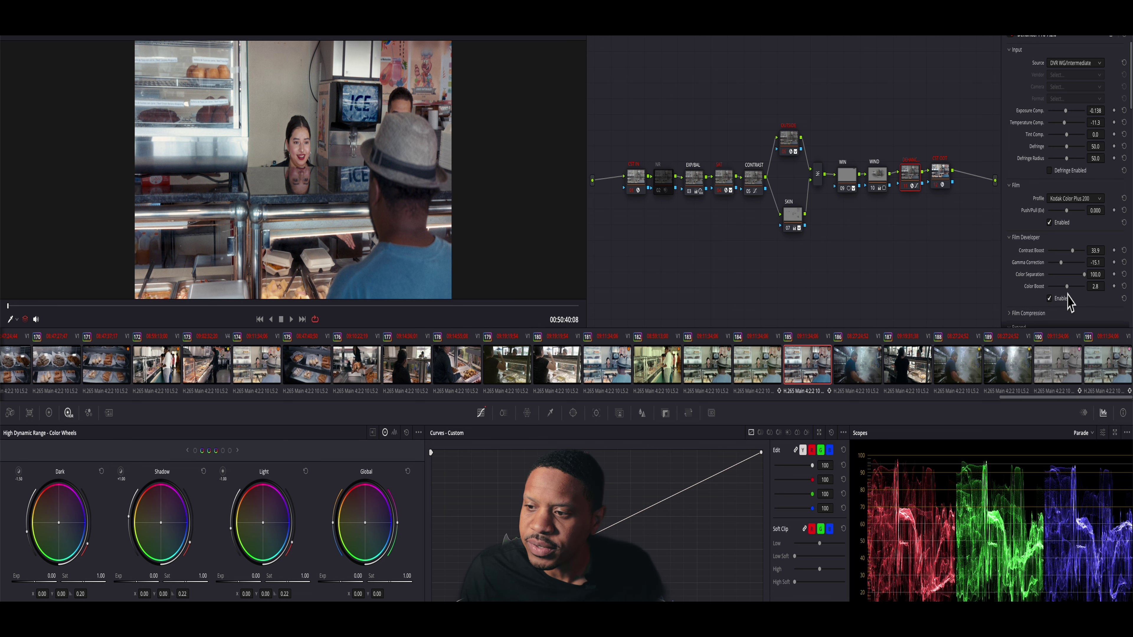
scroll(1013, 294, down, 1)
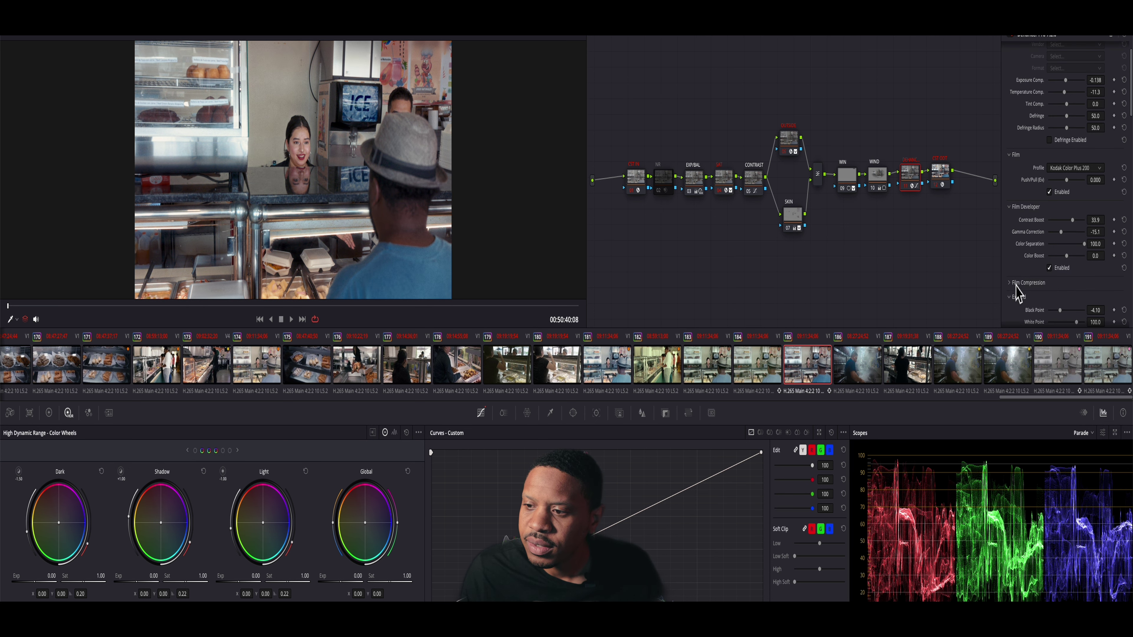
Expand the Film Compression settings and set White Point to 100, Tonal Range to 30 and Color Density to 50.
click(1011, 284)
scroll(1012, 295, down, 2)
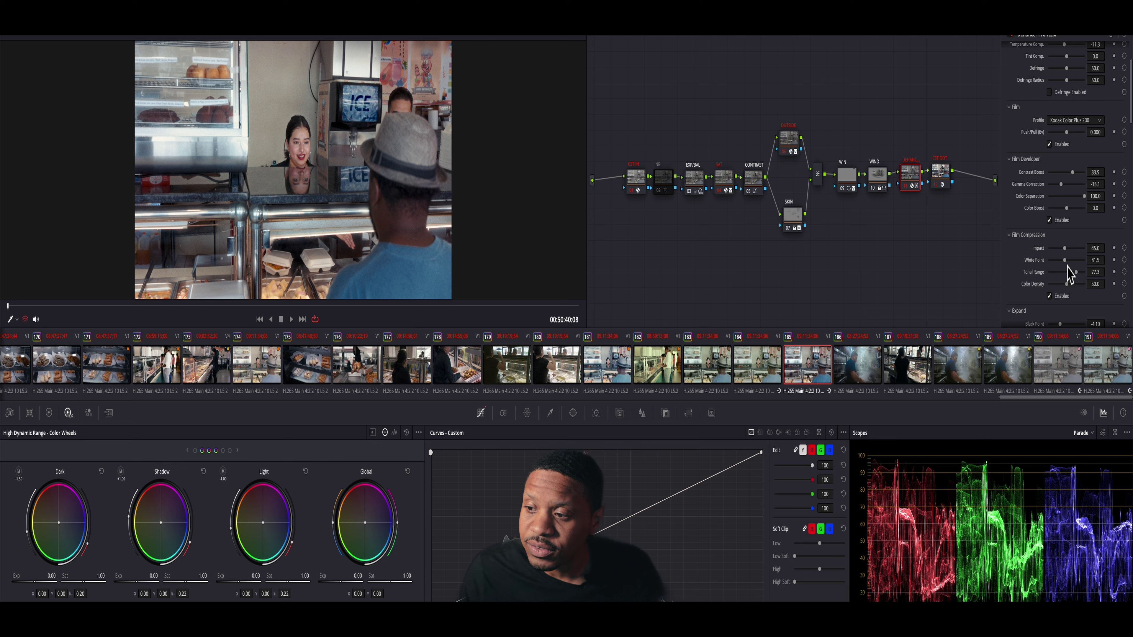
drag(1068, 263, 1105, 289)
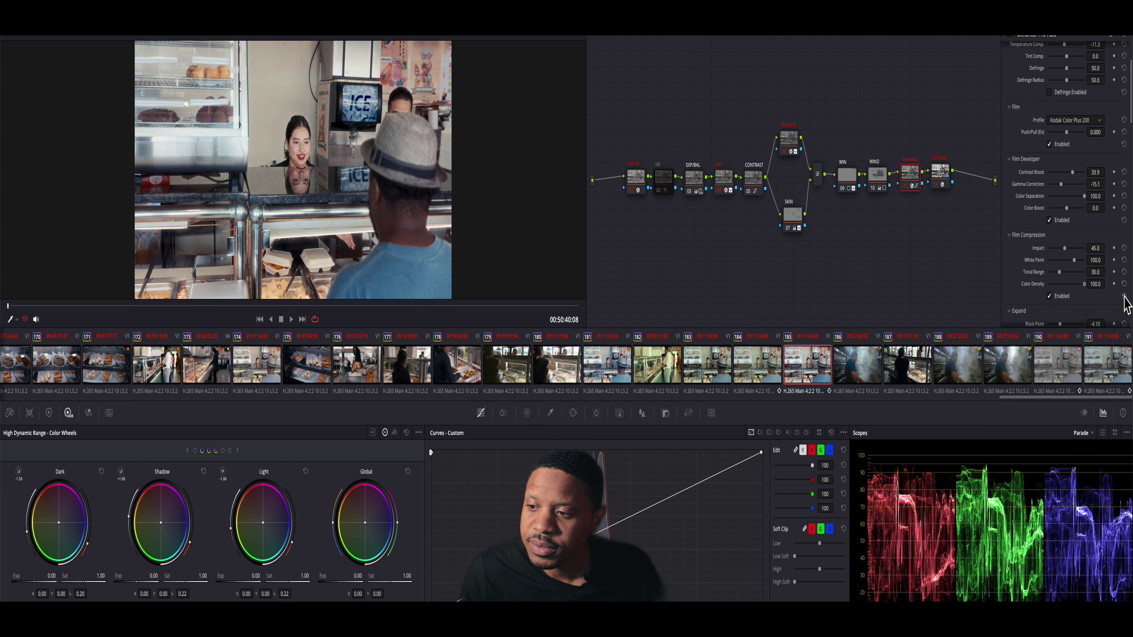
click(1068, 286)
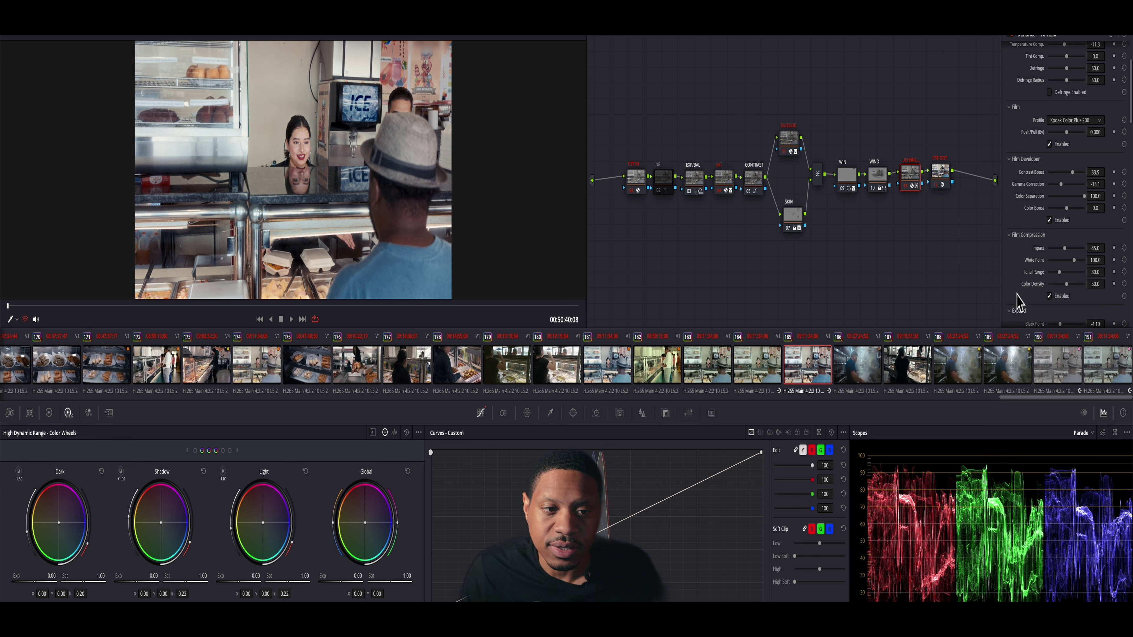
Examine the remaining Dehancer settings, from Expand and Print through Film Grain, Halation, Bloom, Film Damage, Gate Weave and Overscan to Vignette and Options.
scroll(1020, 301, down, 2)
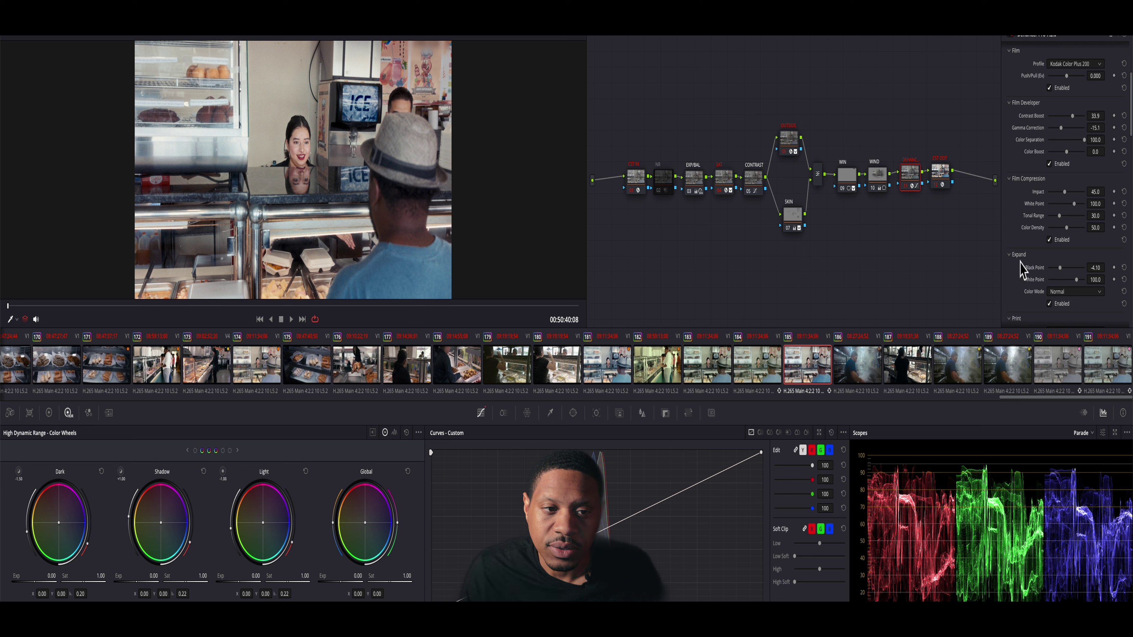
scroll(1022, 272, down, 1)
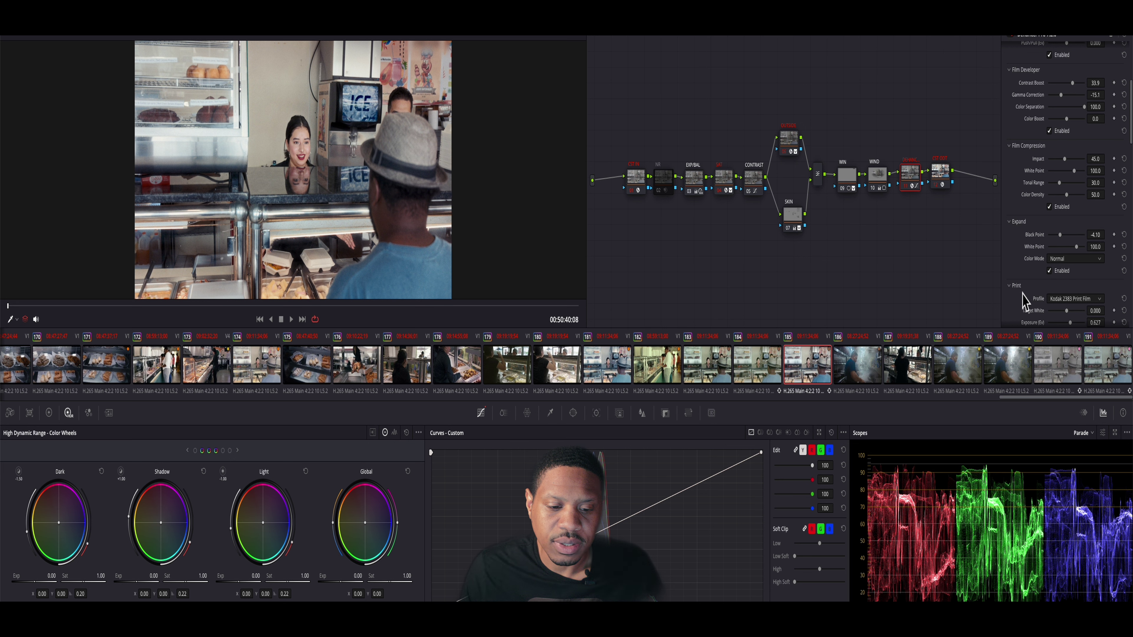
scroll(1022, 297, up, 4)
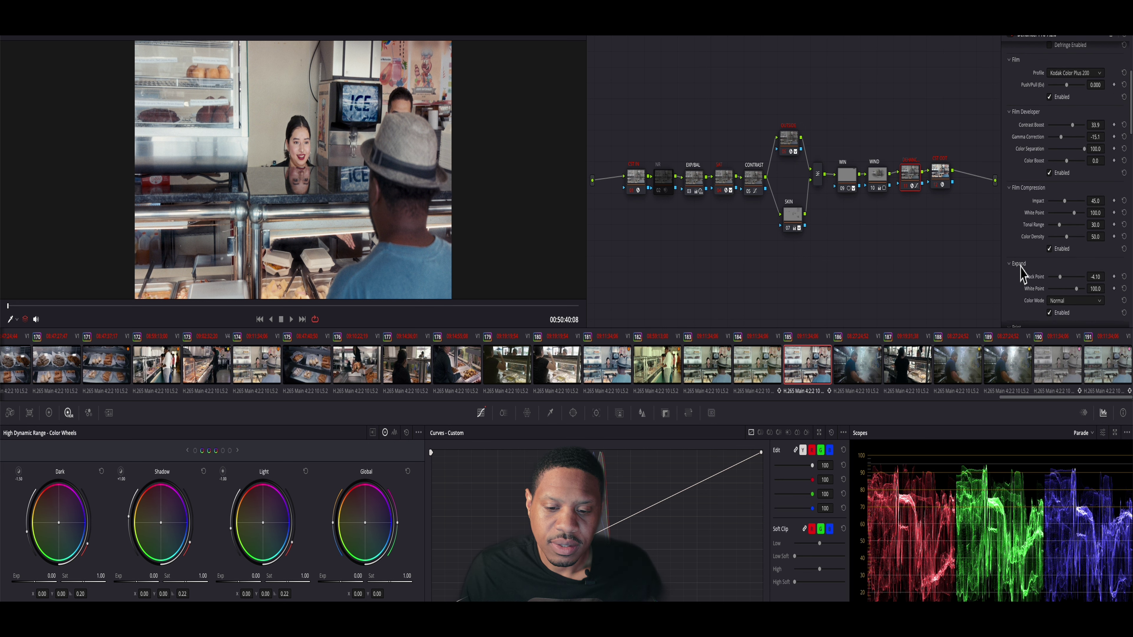
scroll(1023, 279, up, 3)
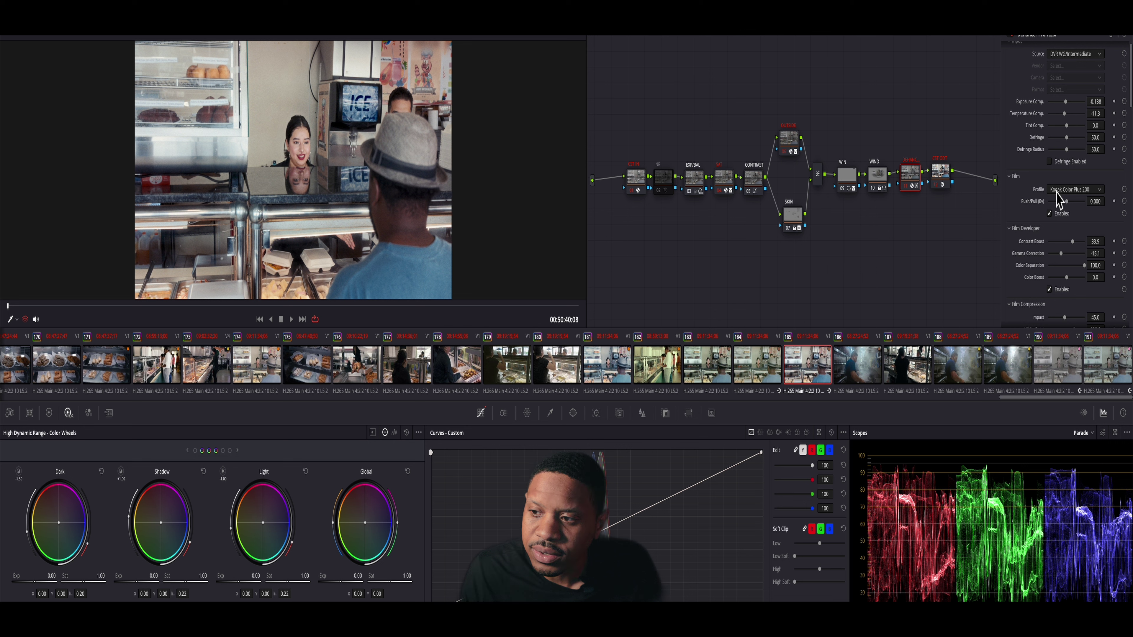
scroll(1026, 223, down, 6)
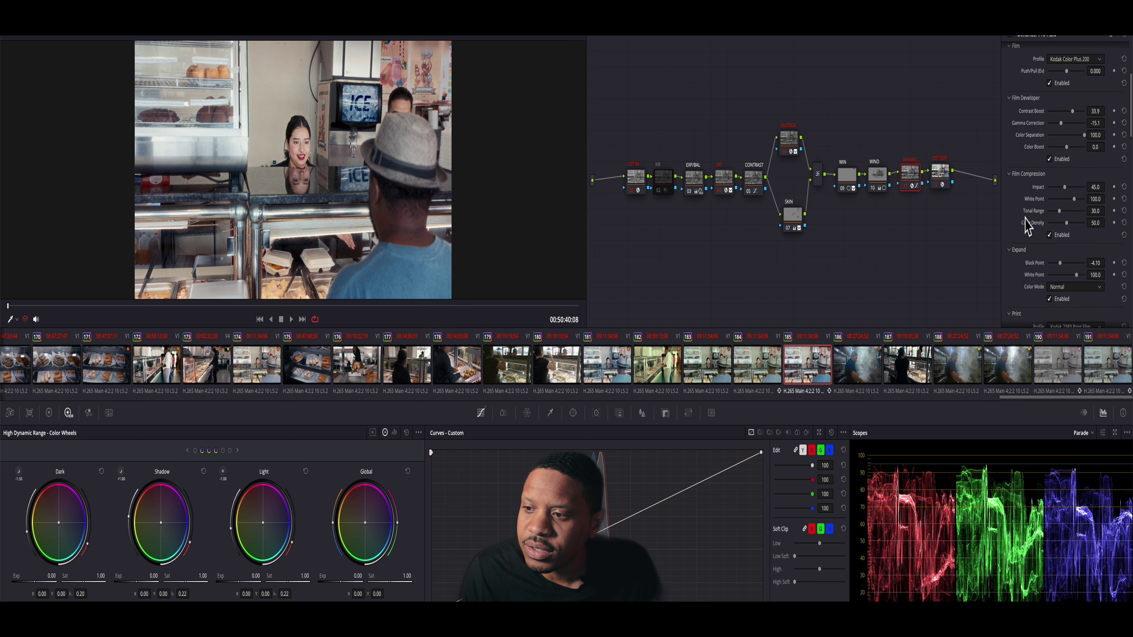
scroll(1026, 226, down, 3)
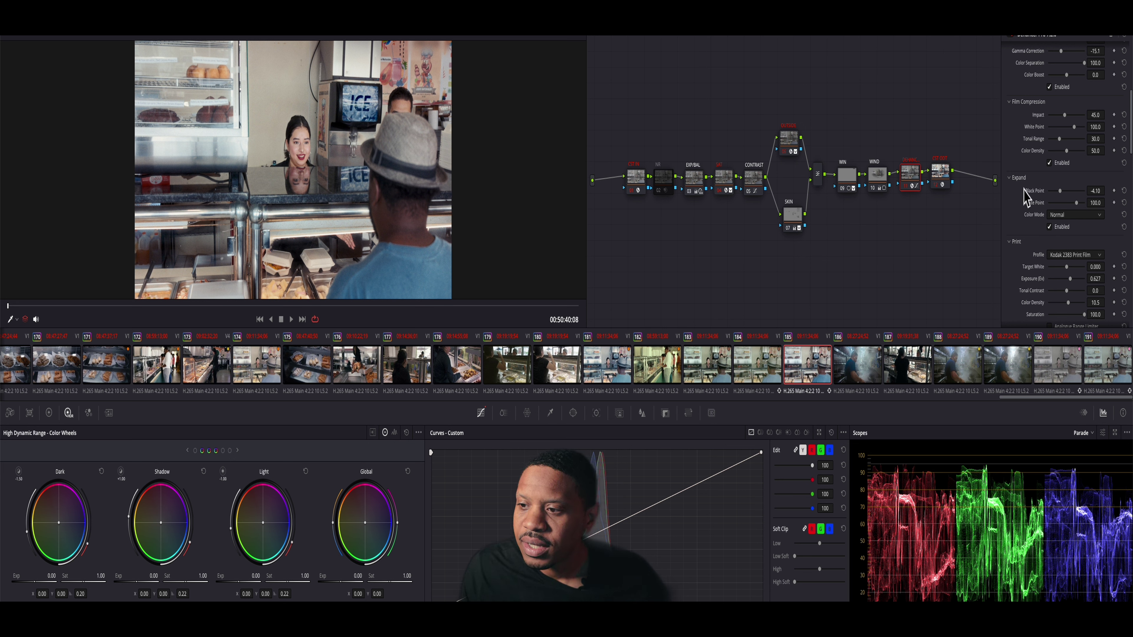
scroll(1025, 196, down, 5)
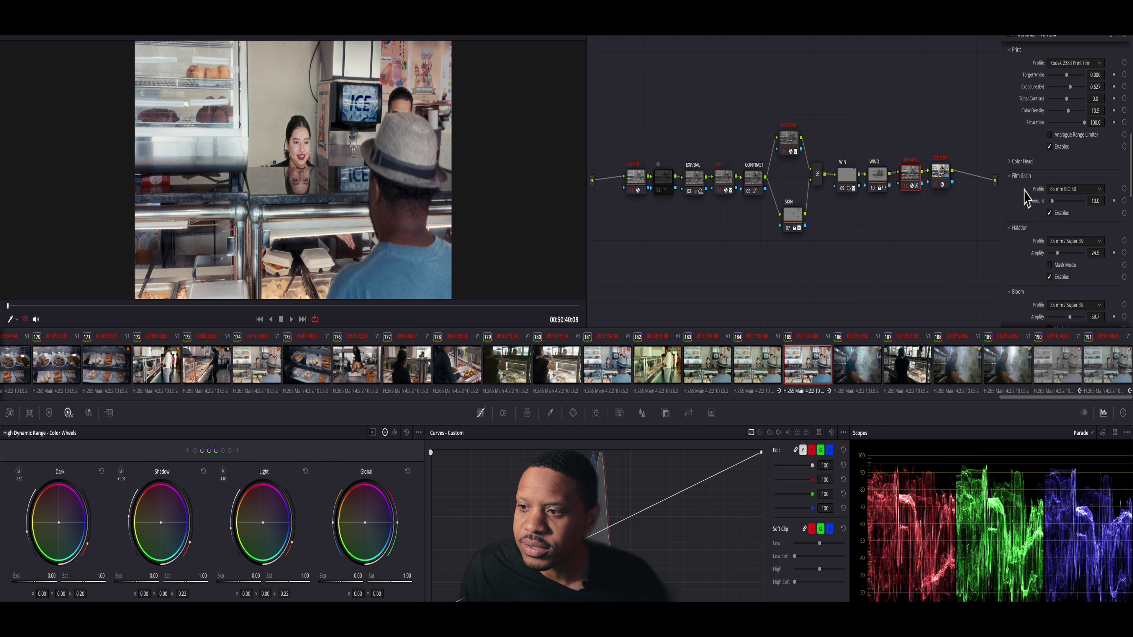
scroll(1024, 197, down, 6)
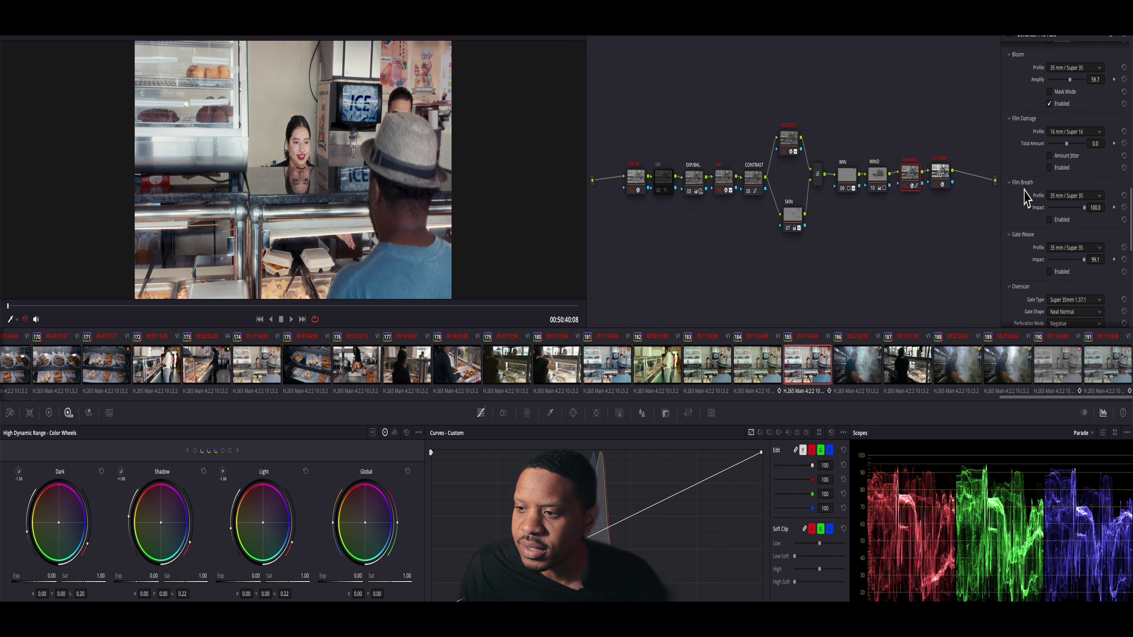
scroll(1024, 197, down, 7)
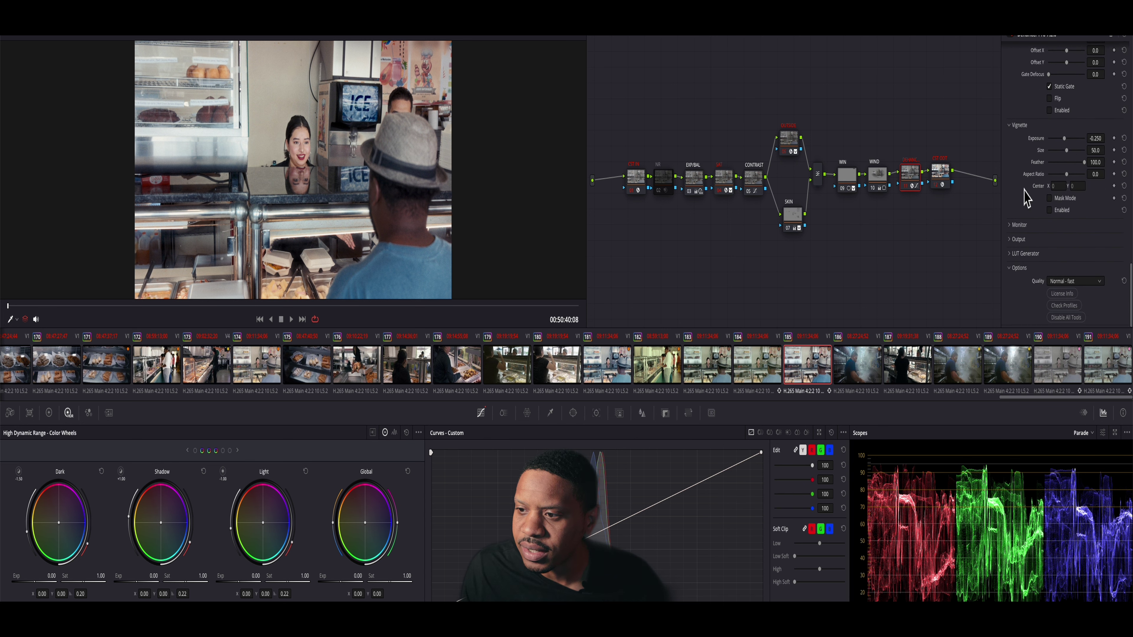
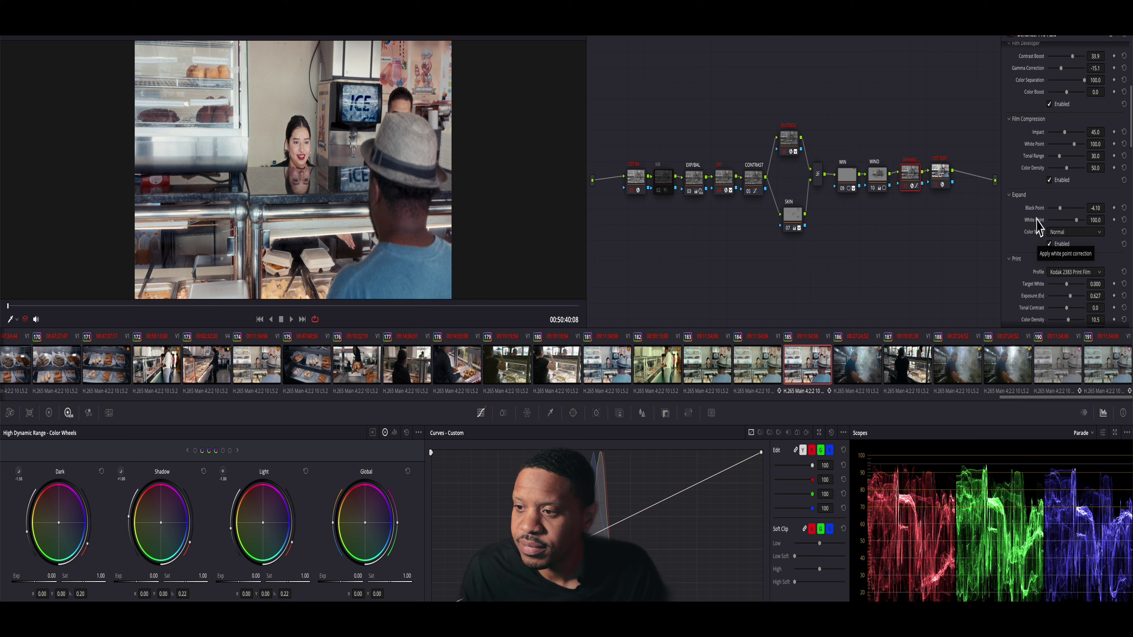
Expand the Color Head settings below Print and adjust Yellow - Blue to -6.9.
scroll(1038, 221, down, 5)
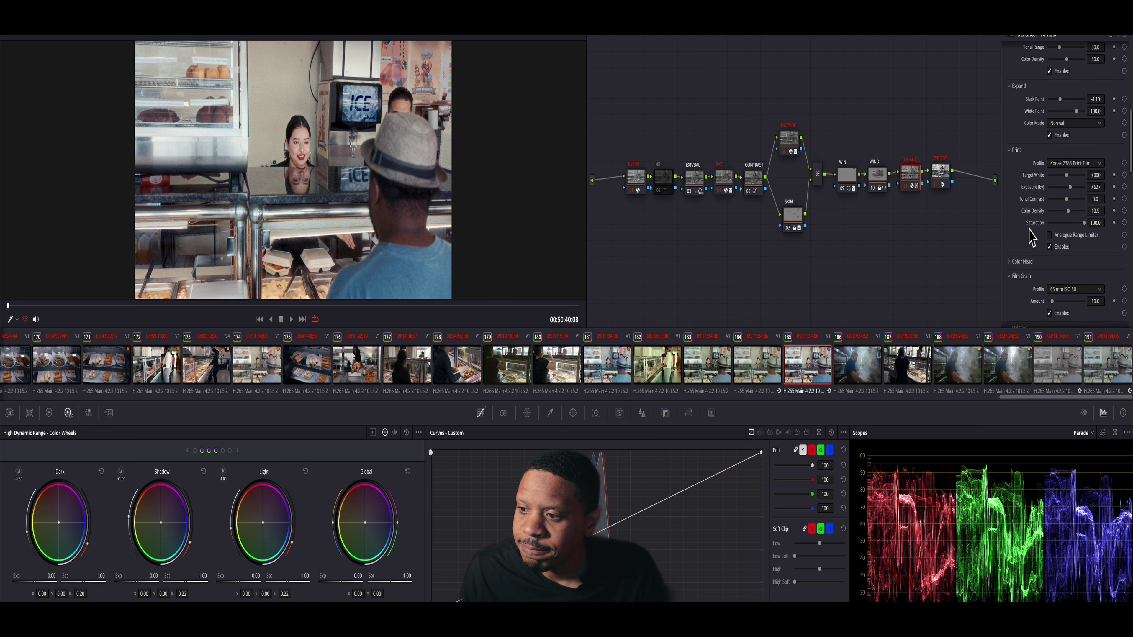
click(1014, 215)
scroll(1026, 234, down, 1)
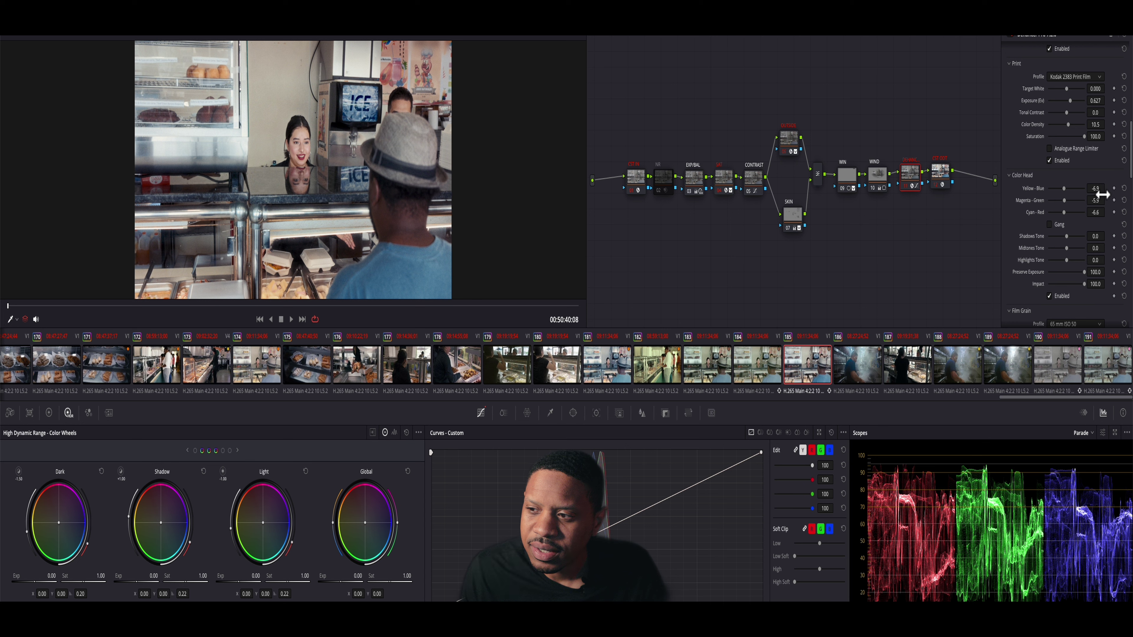
drag(1096, 188, 1104, 217)
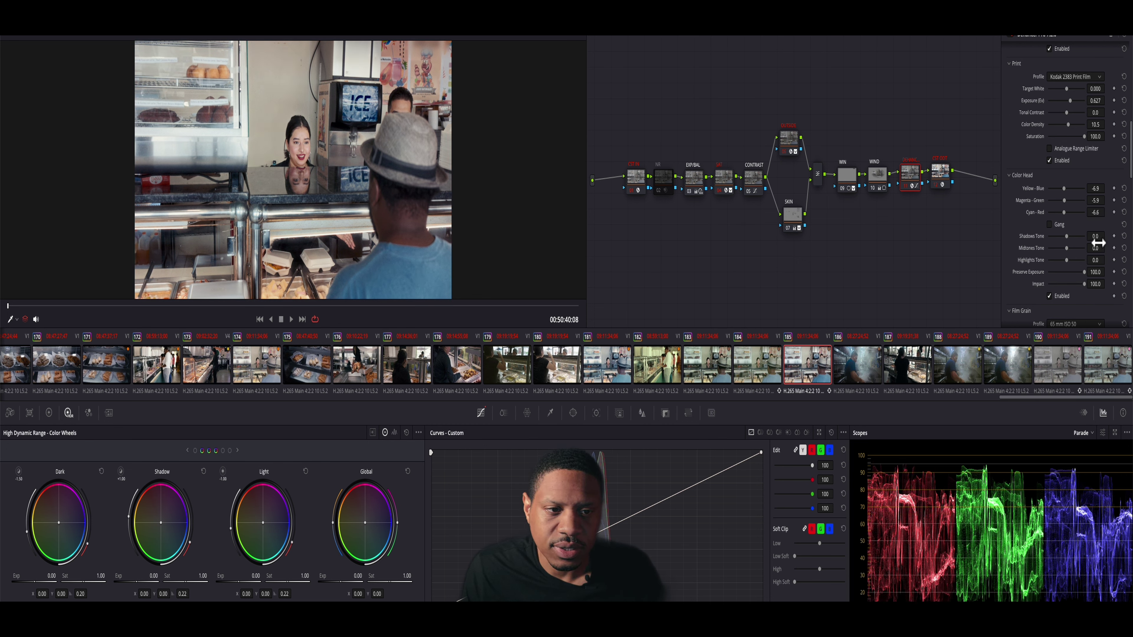
Set the Color Head's Shadows Tone to -9.0 and test the Midtones and Highlights Tone, leaving both at 0.
drag(1107, 236, 1107, 236)
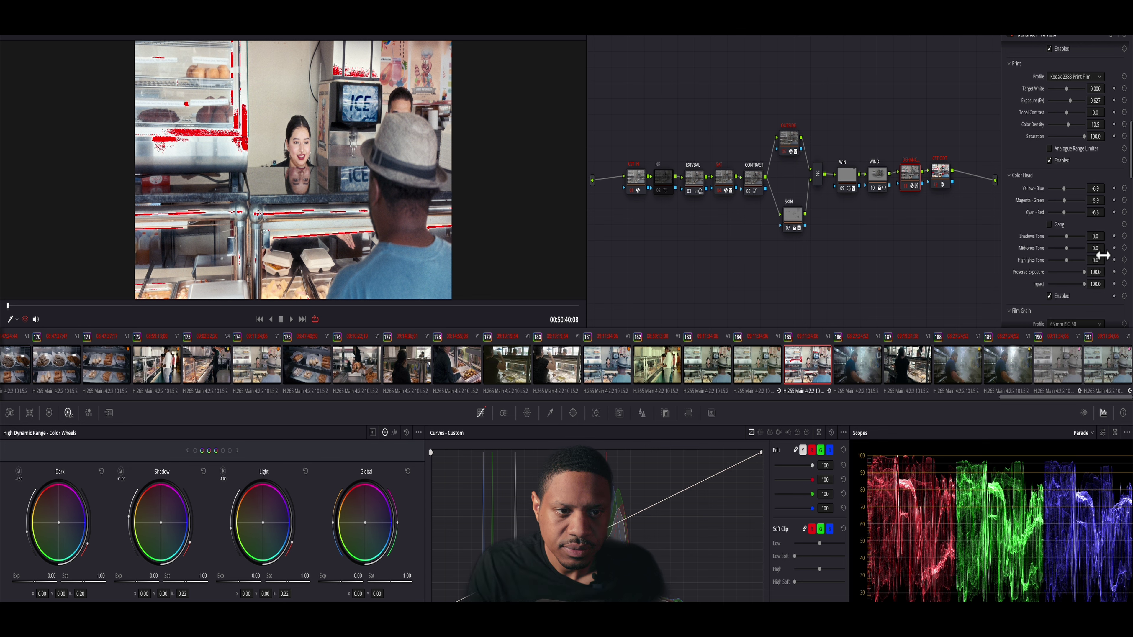
key(ctrl+z)
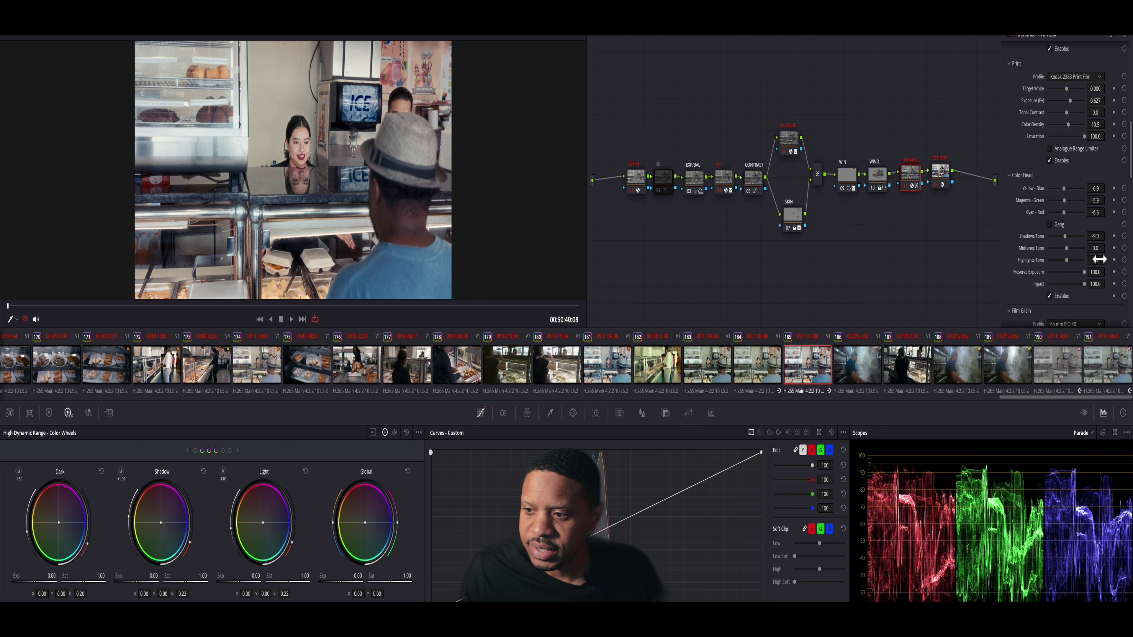
drag(1107, 248, 1099, 253)
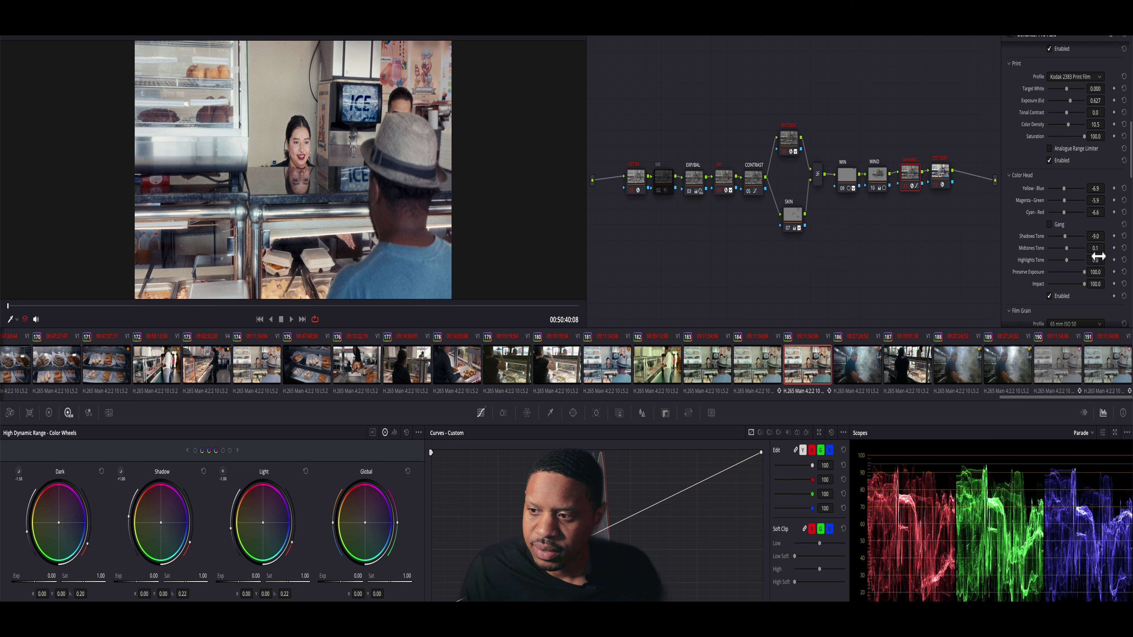
double_click(1036, 248)
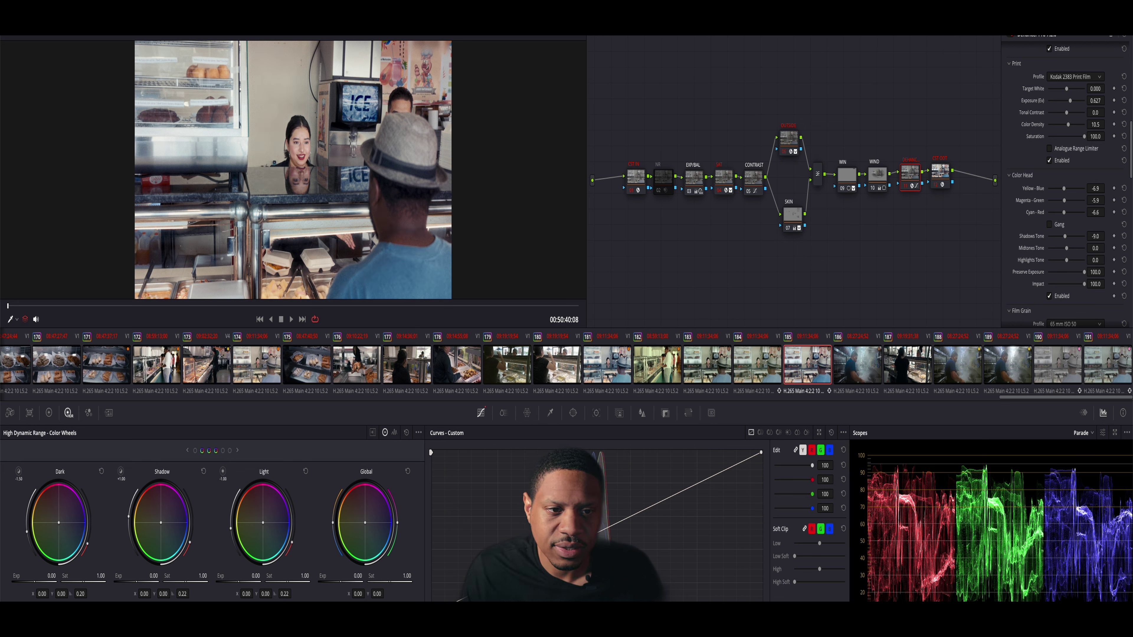
drag(1107, 260, 1054, 272)
Test lower Preserve Exposure and Impact values in the Color Head and return both to 100.
scroll(1029, 279, down, 2)
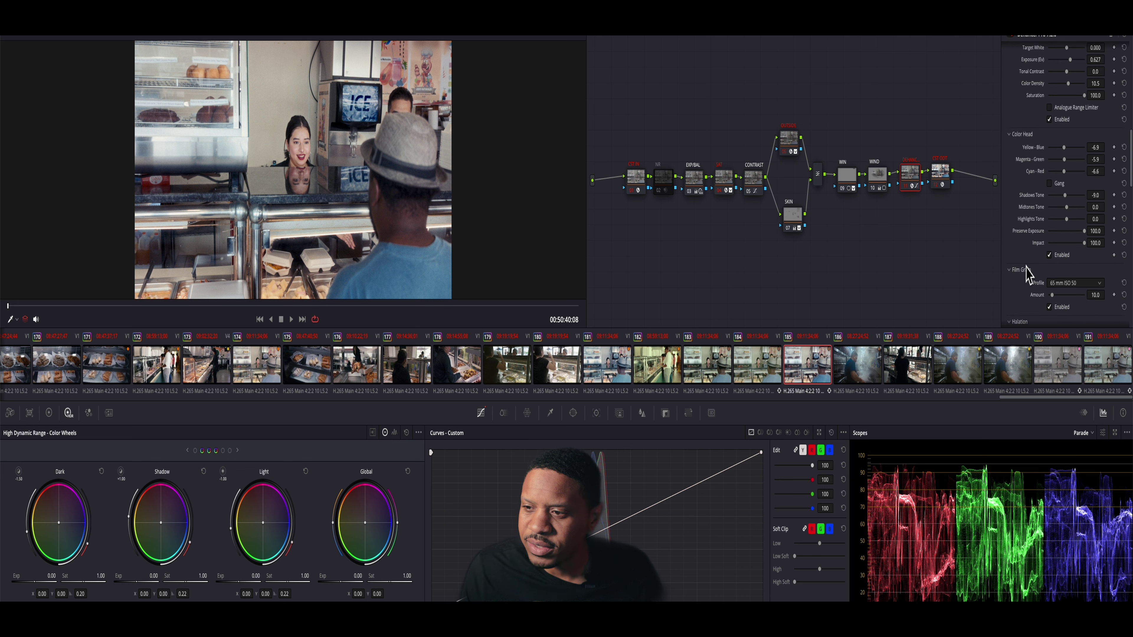
scroll(1066, 251, up, 1)
drag(1084, 236, 1078, 237)
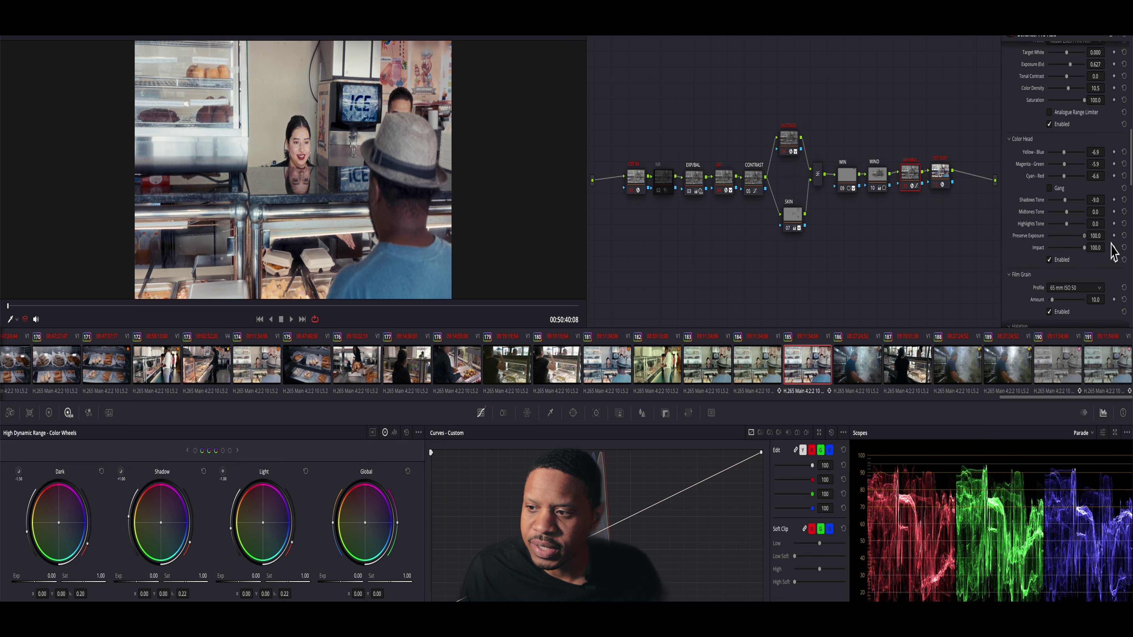
mouse_move(1077, 236)
mouse_down()
mouse_move(1053, 245)
mouse_move(1093, 248)
mouse_up()
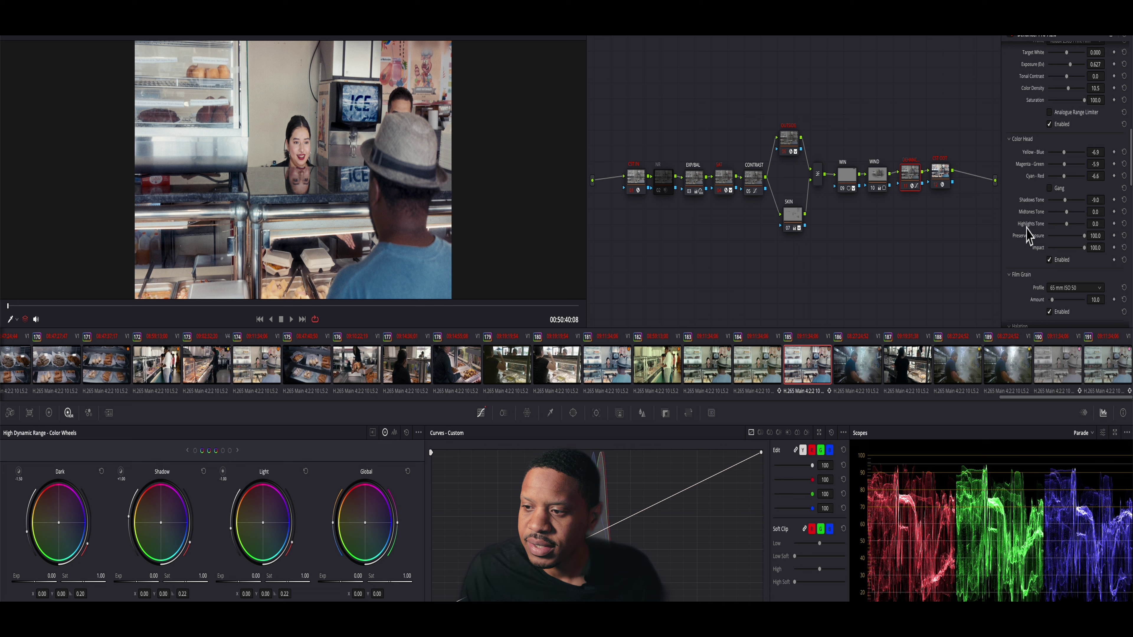
Try the 35 mm ISO 50 Film Grain profile, return to 65 mm ISO 50 and set the Amount to 37.6.
scroll(1022, 268, down, 2)
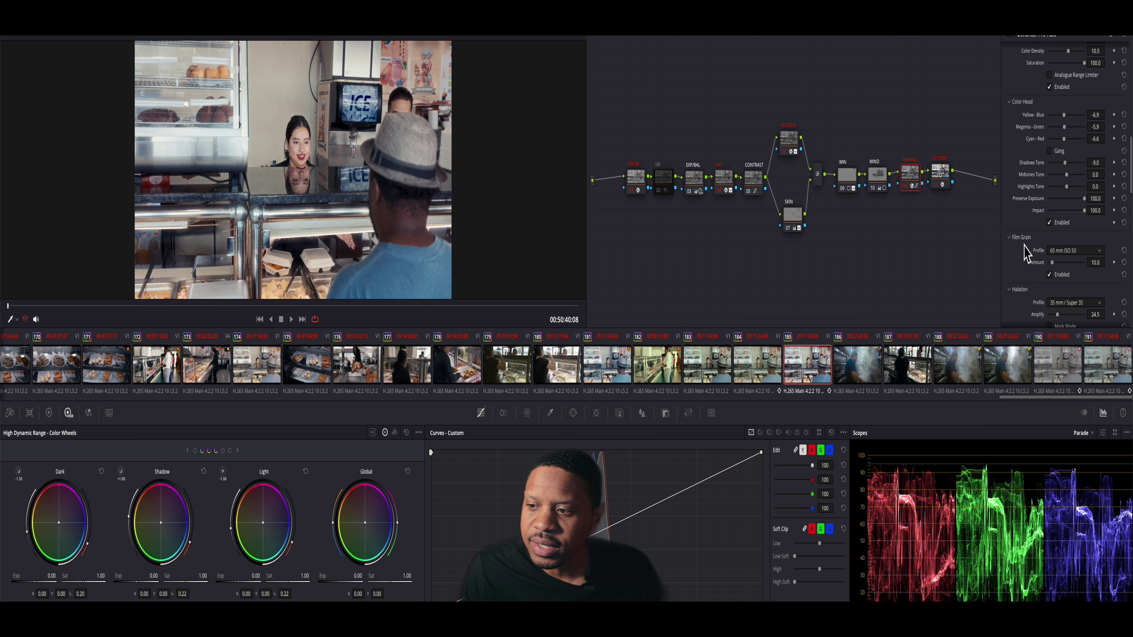
click(1083, 252)
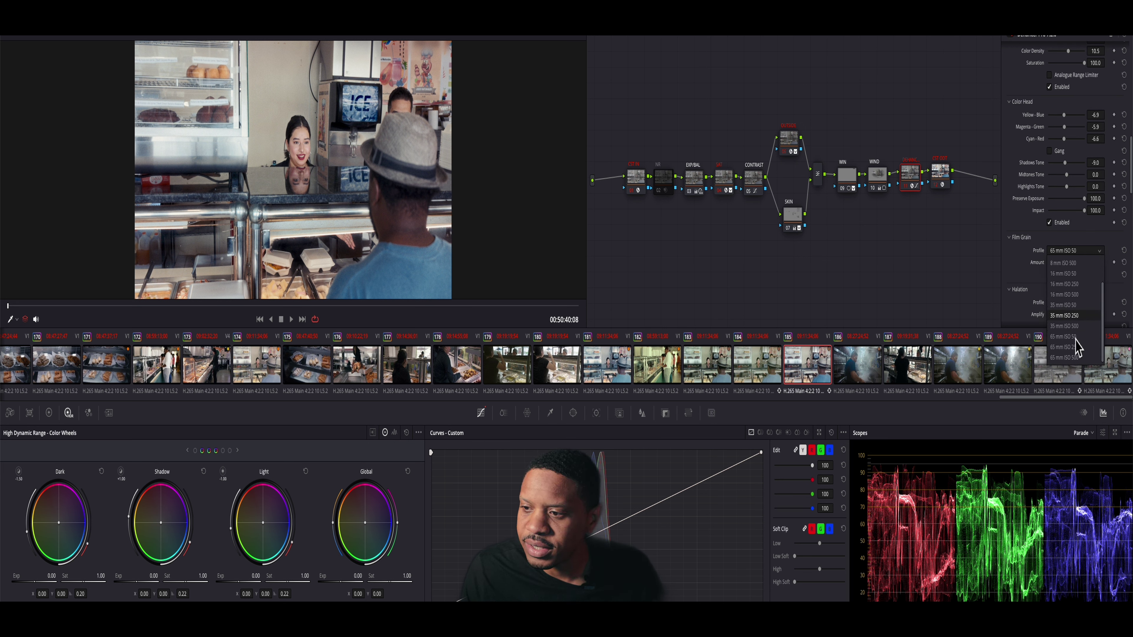
scroll(1071, 284, up, 1)
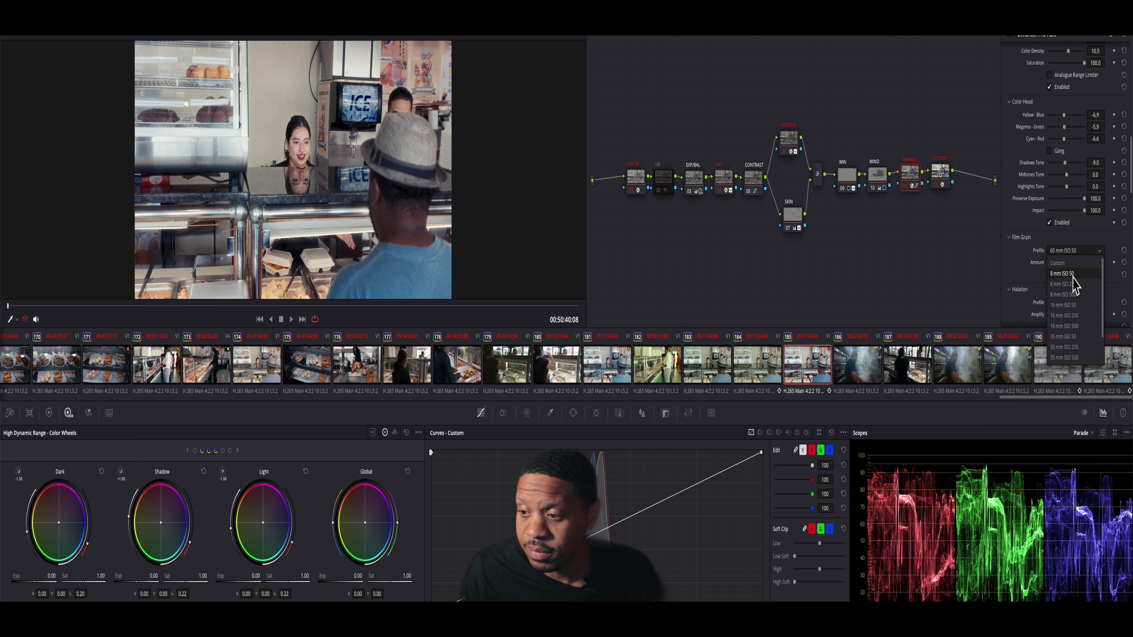
scroll(1075, 325, down, 3)
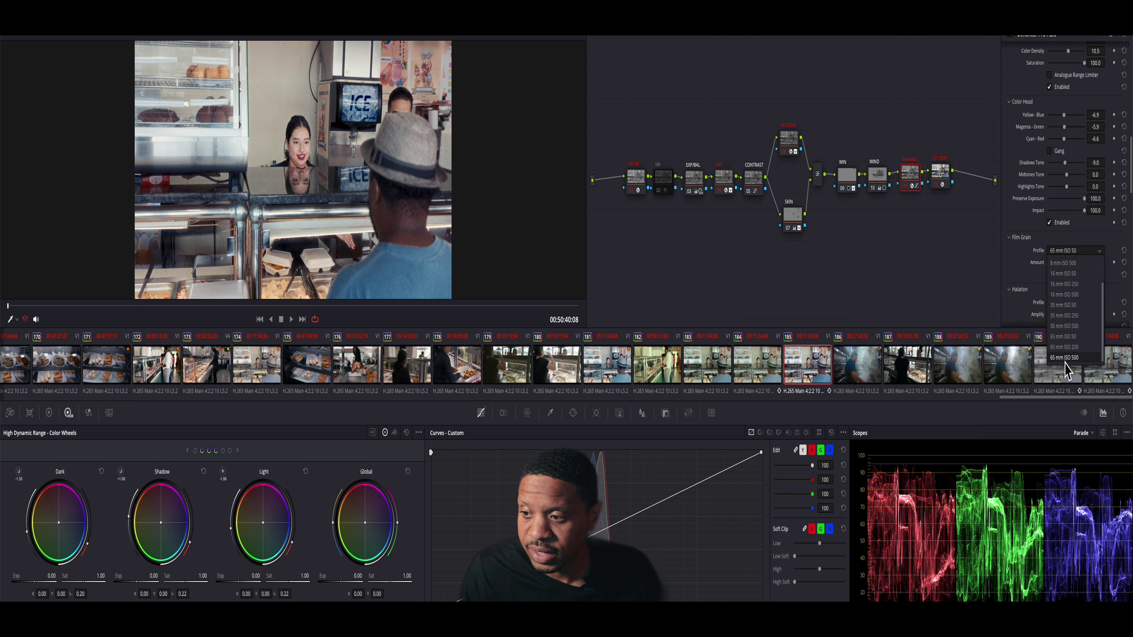
click(1069, 305)
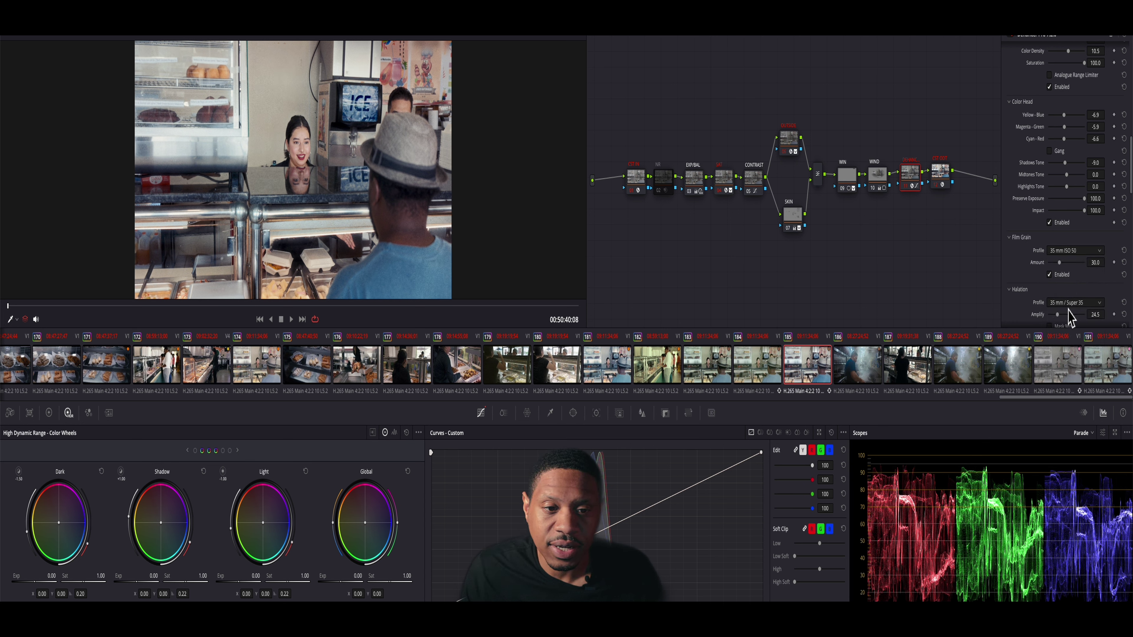
click(1073, 252)
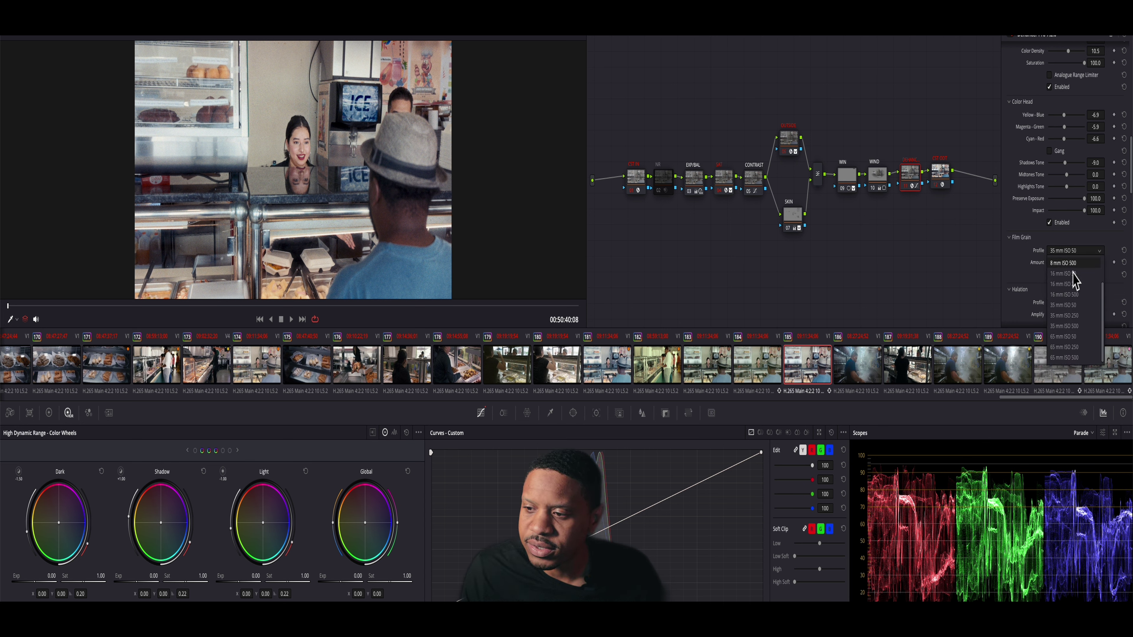
click(1070, 341)
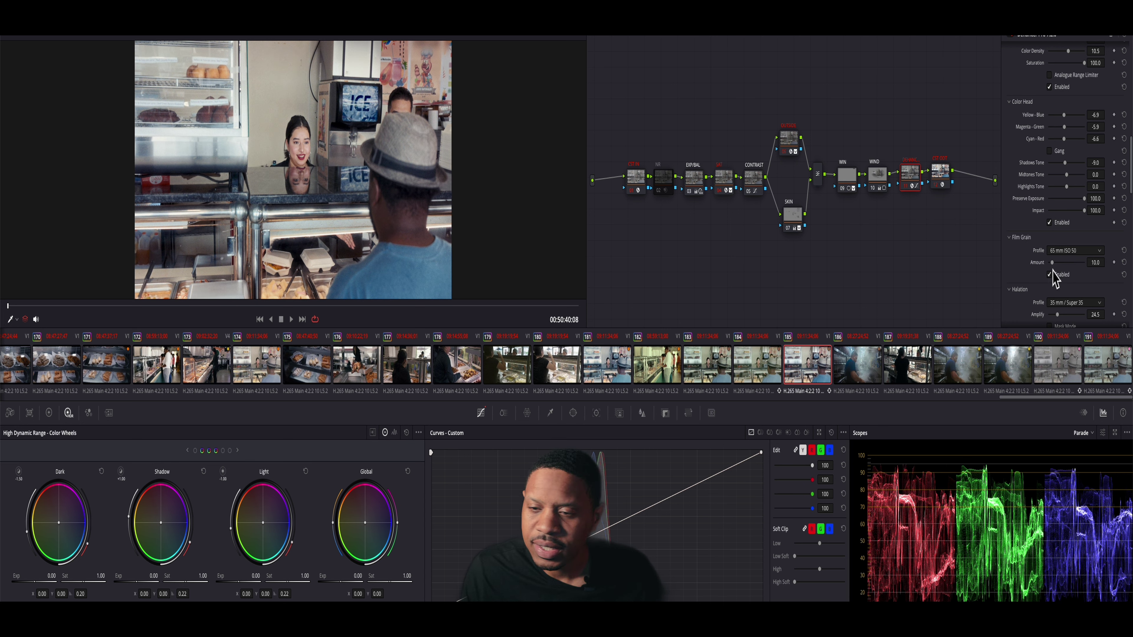
mouse_move(1054, 265)
mouse_down()
mouse_move(1100, 270)
mouse_move(1065, 281)
mouse_up()
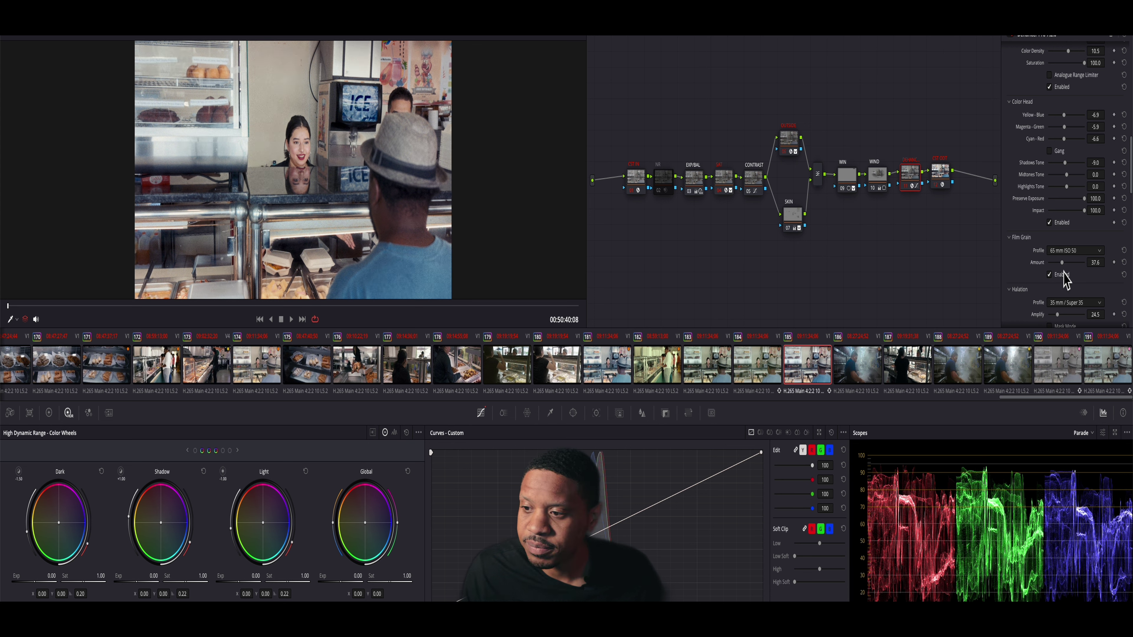
Test the Halation Amplify at 100 on a close-up of the image and set it to 70.
scroll(1064, 274, down, 2)
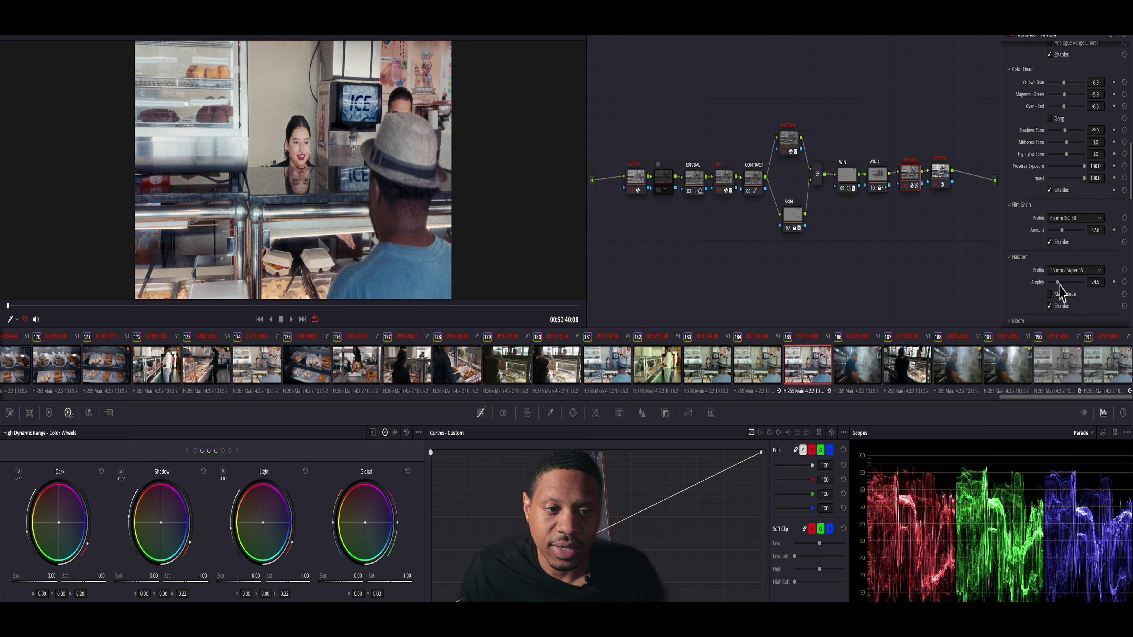
drag(1060, 286, 1098, 304)
scroll(330, 239, up, 3)
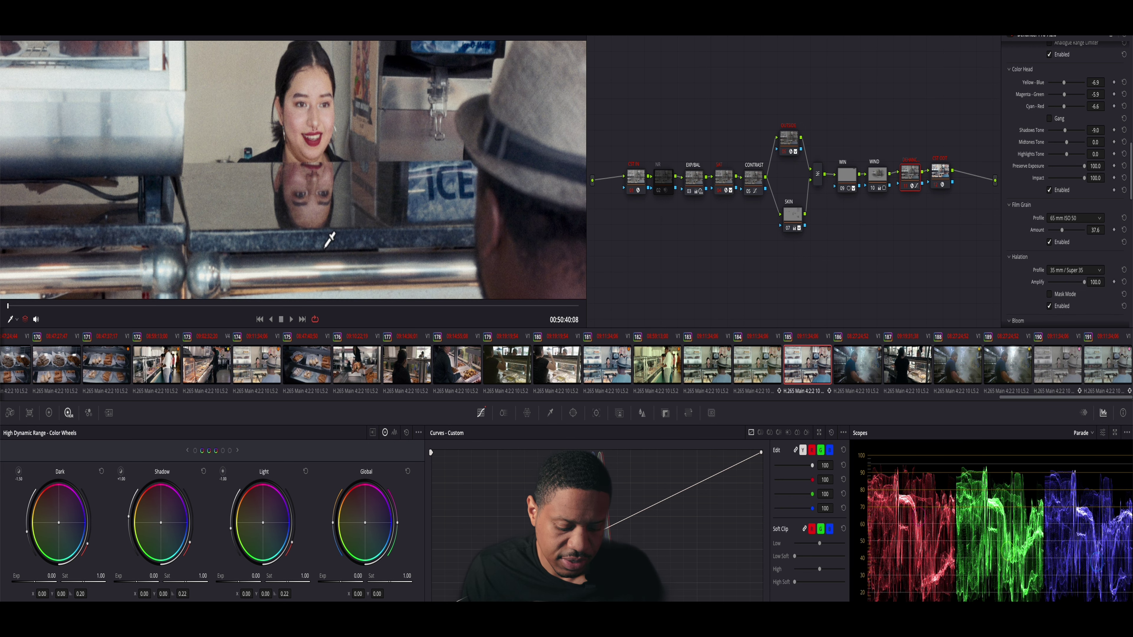
scroll(330, 238, down, 1)
scroll(332, 235, down, 5)
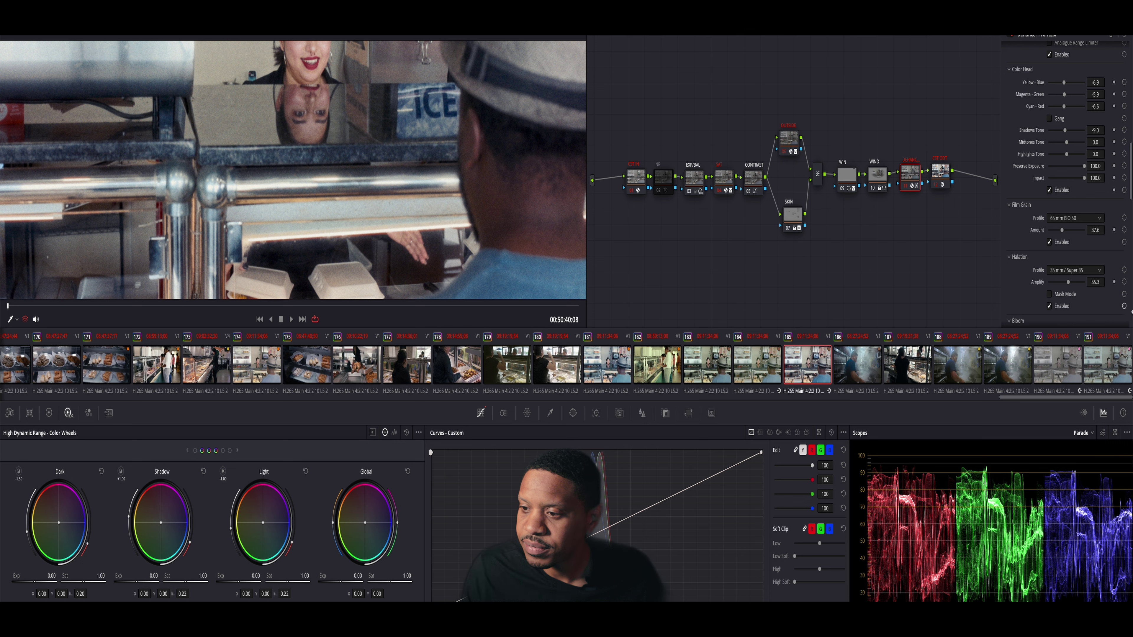
drag(1037, 286, 1044, 288)
Try stronger Bloom Amplify values such as 68.8 and 96.2, then set it to 50.
scroll(1024, 295, down, 2)
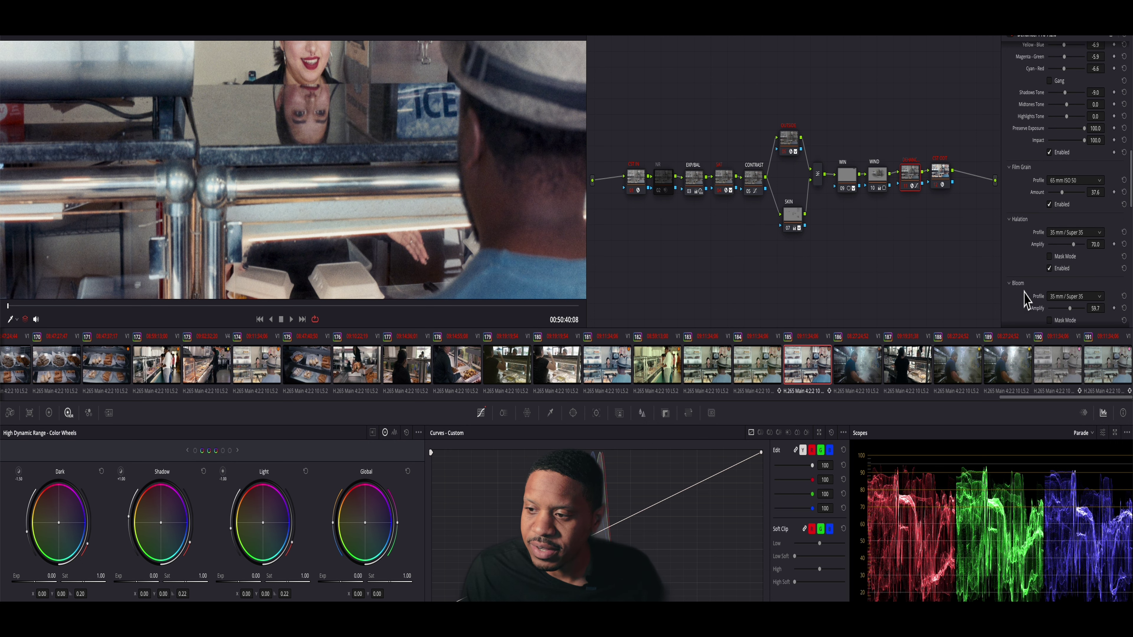
scroll(1024, 297, down, 1)
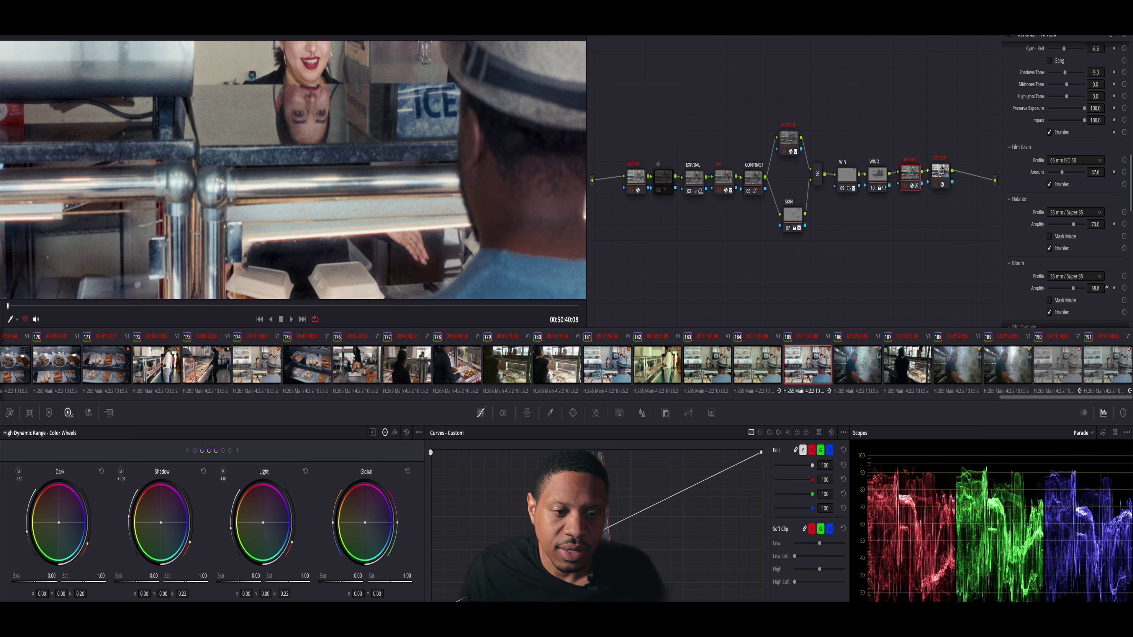
drag(1096, 288, 1106, 288)
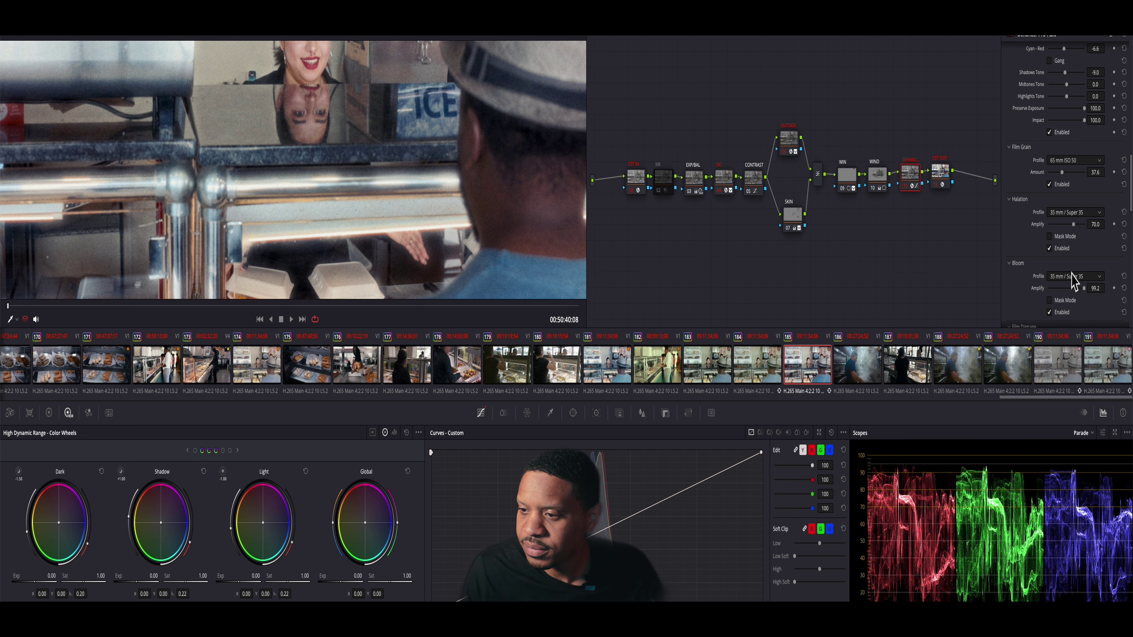
drag(1040, 291, 1065, 290)
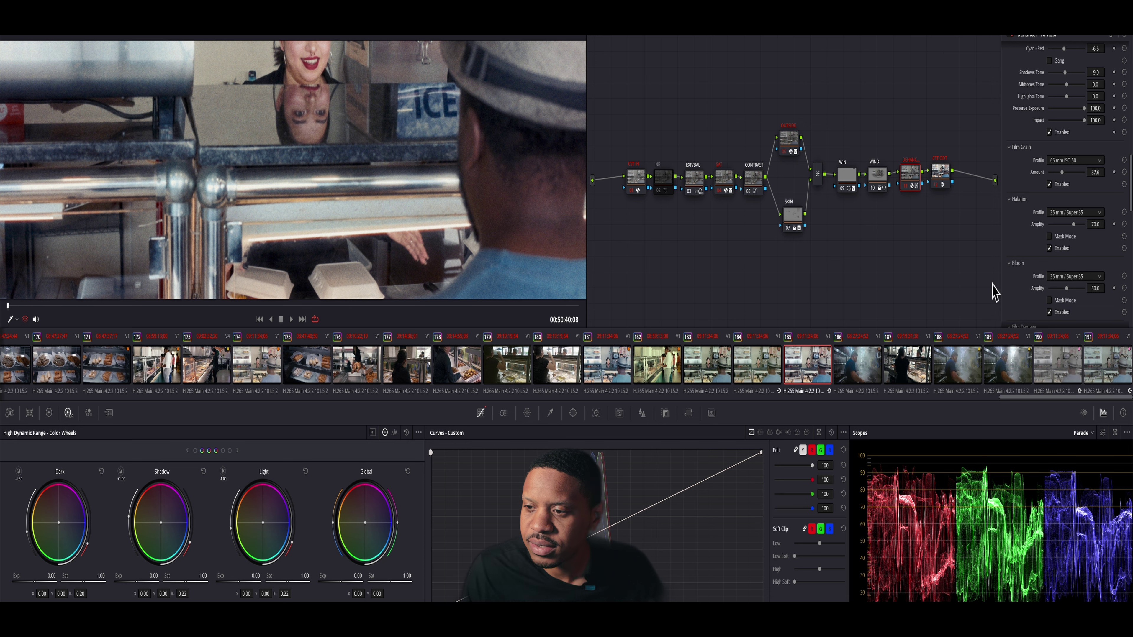
Fit the whole image in the viewer, keep Film Damage on the 16 mm / Super 16 profile and disable it.
scroll(1013, 288, down, 5)
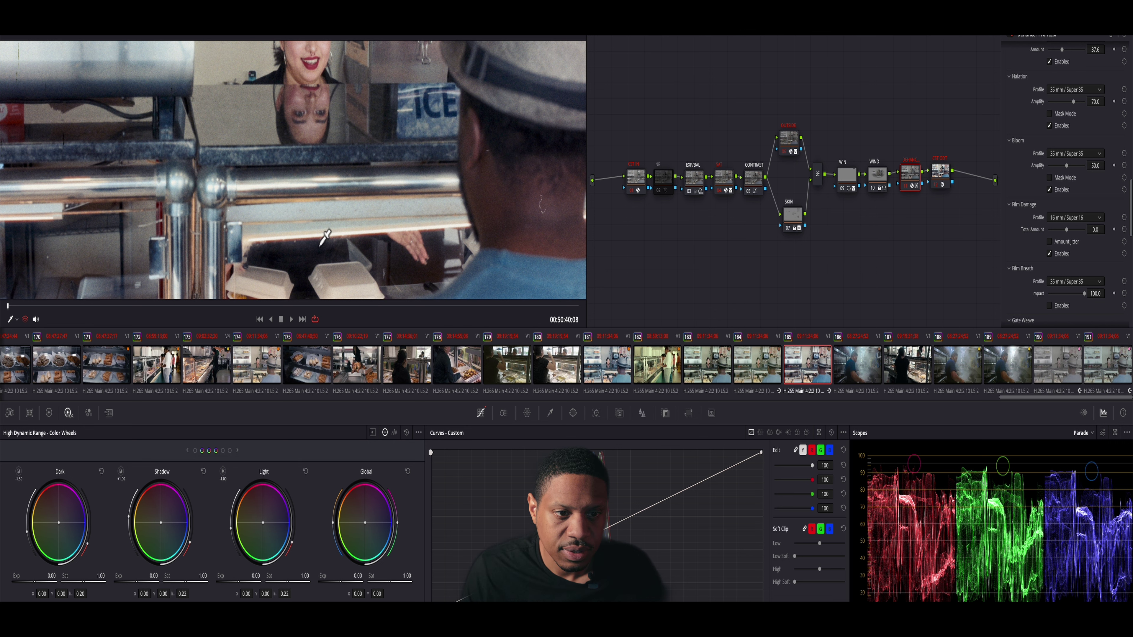
key(shift+z)
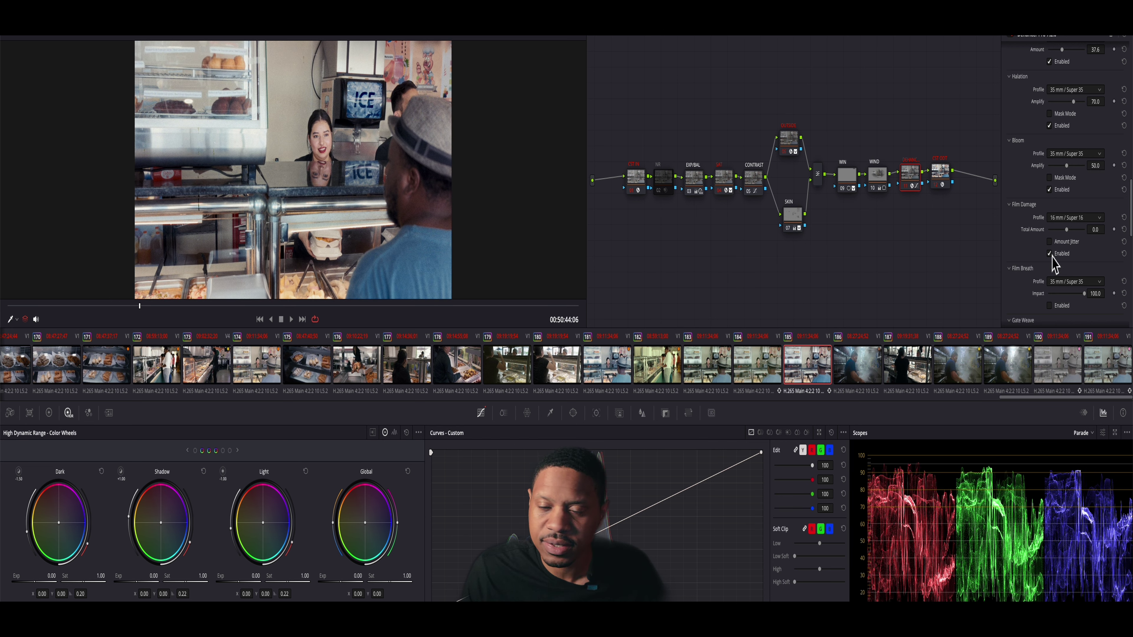
scroll(1060, 252, up, 1)
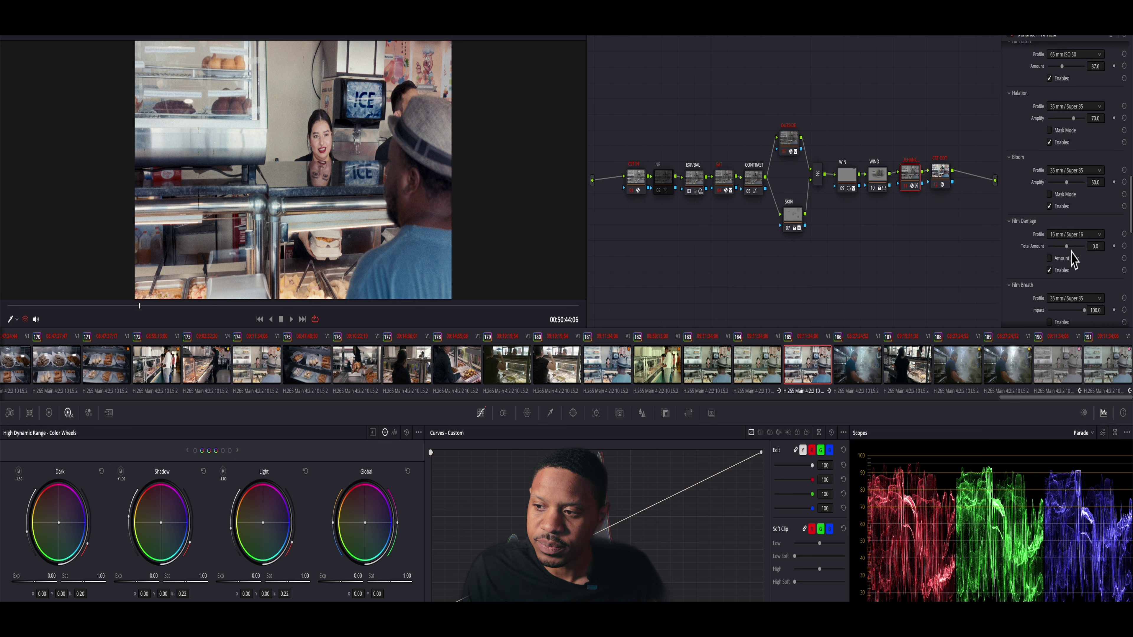
click(1073, 236)
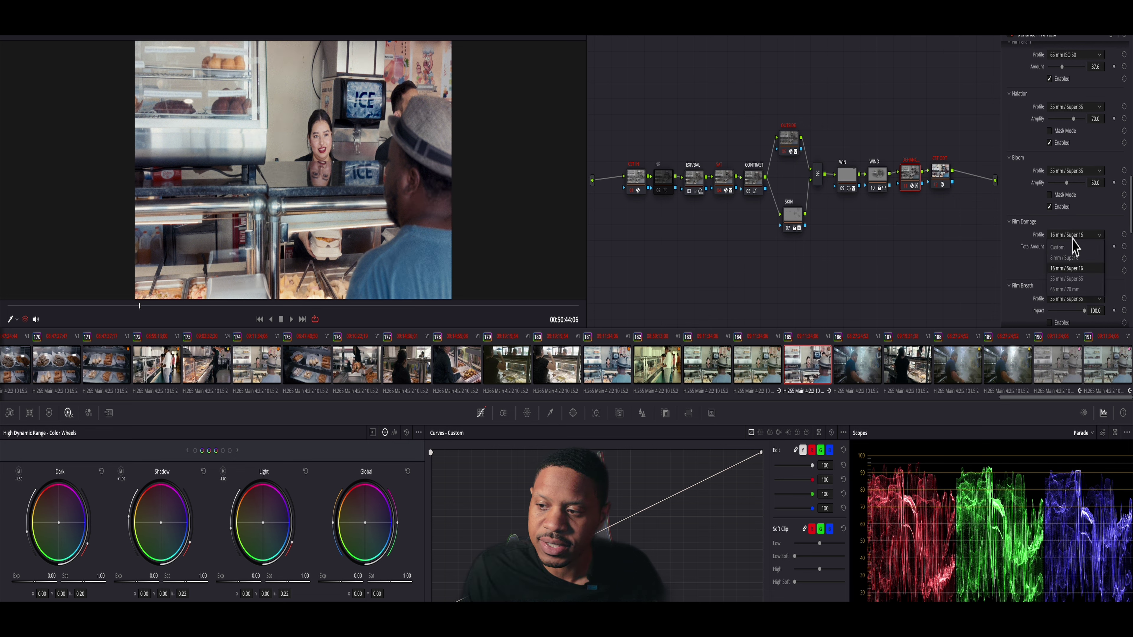
click(1067, 268)
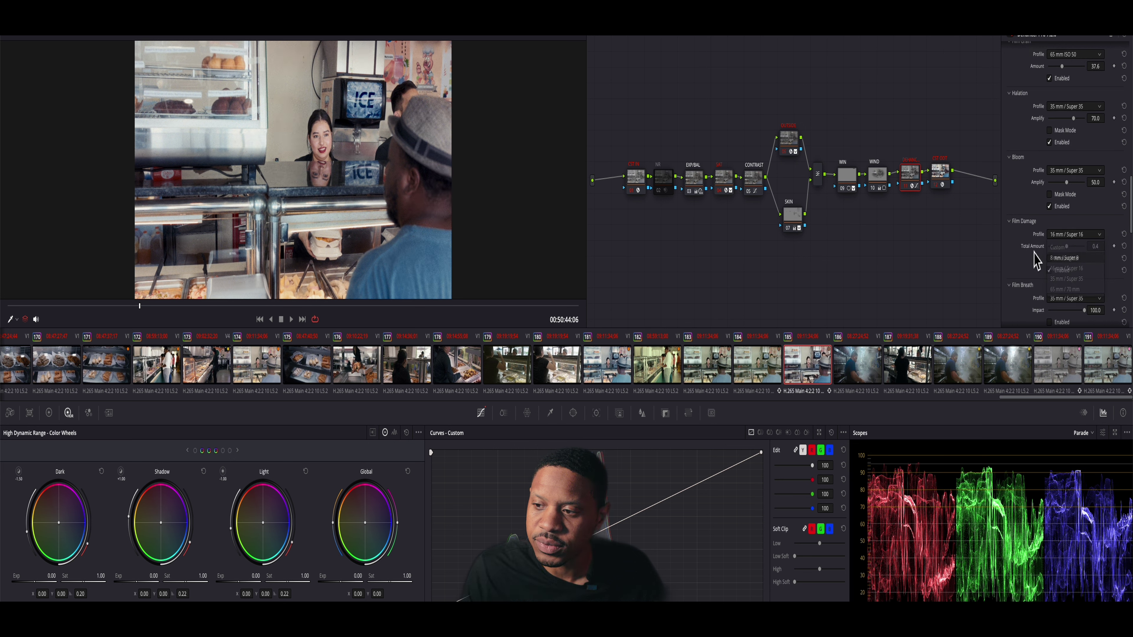
click(1049, 270)
scroll(1026, 279, down, 2)
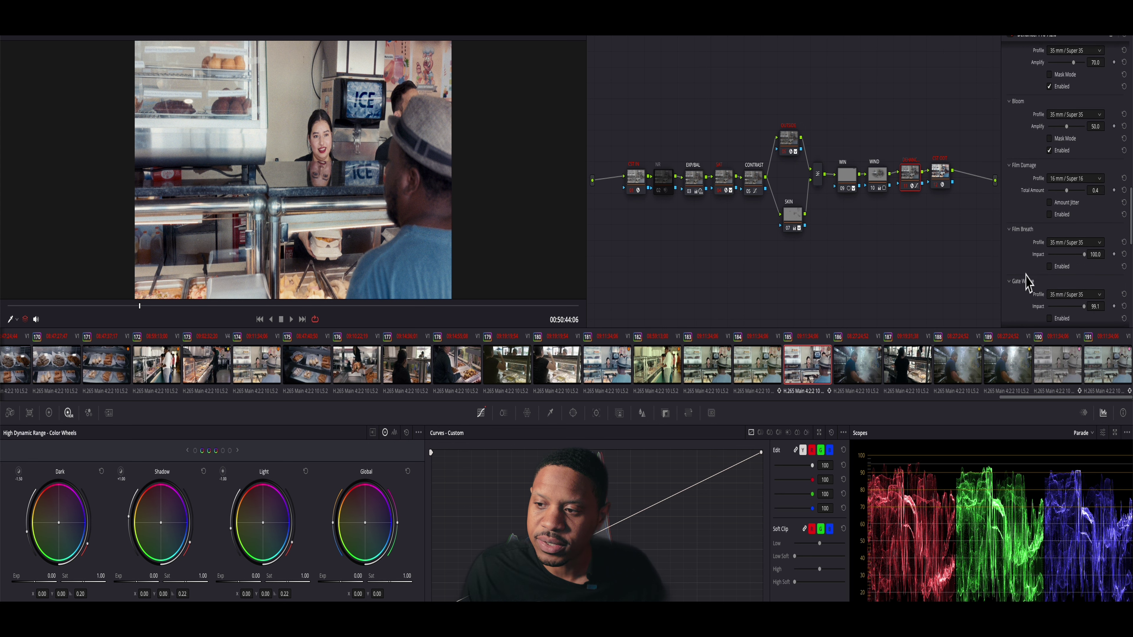
Enable Film Breath with the 35 mm / Super 35 profile and play the clip to preview the effect.
click(1084, 243)
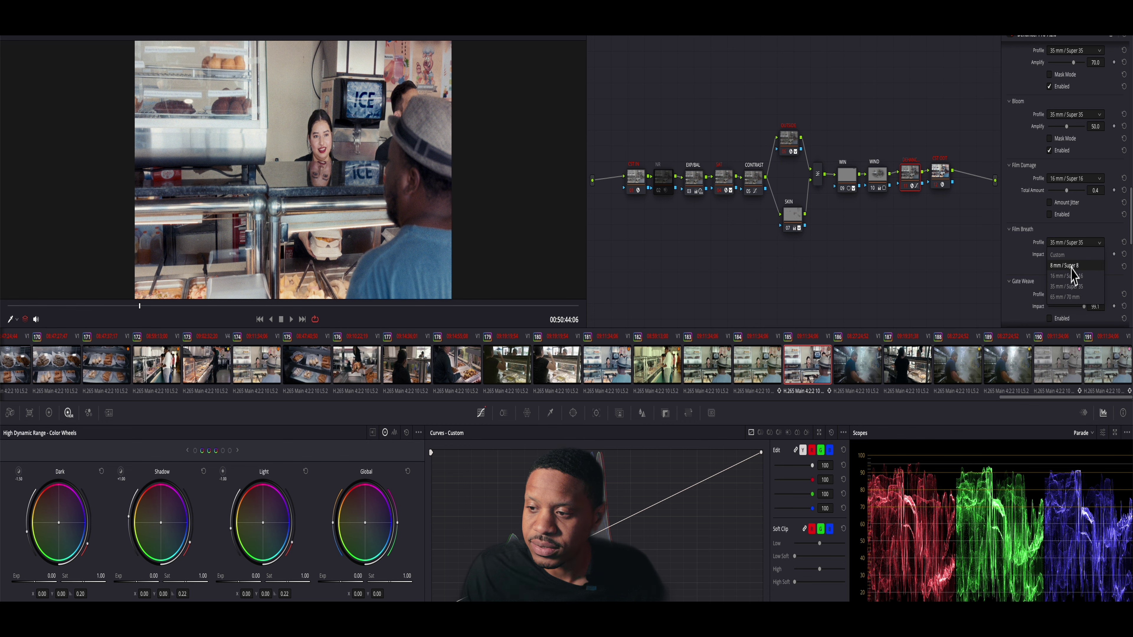
click(1066, 286)
click(1053, 267)
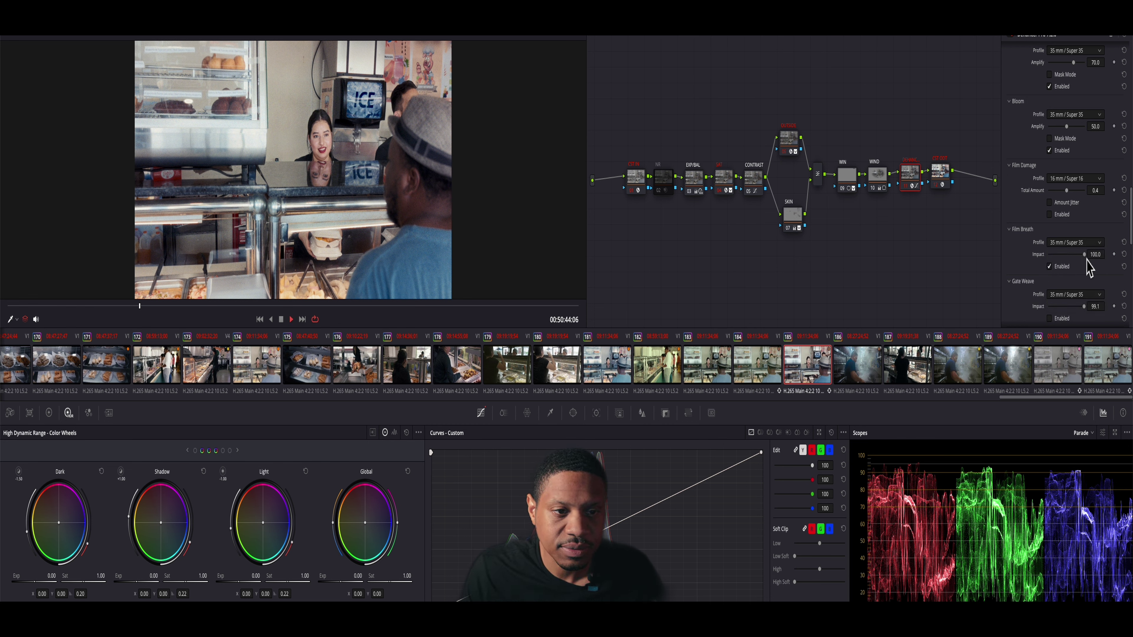
key(space)
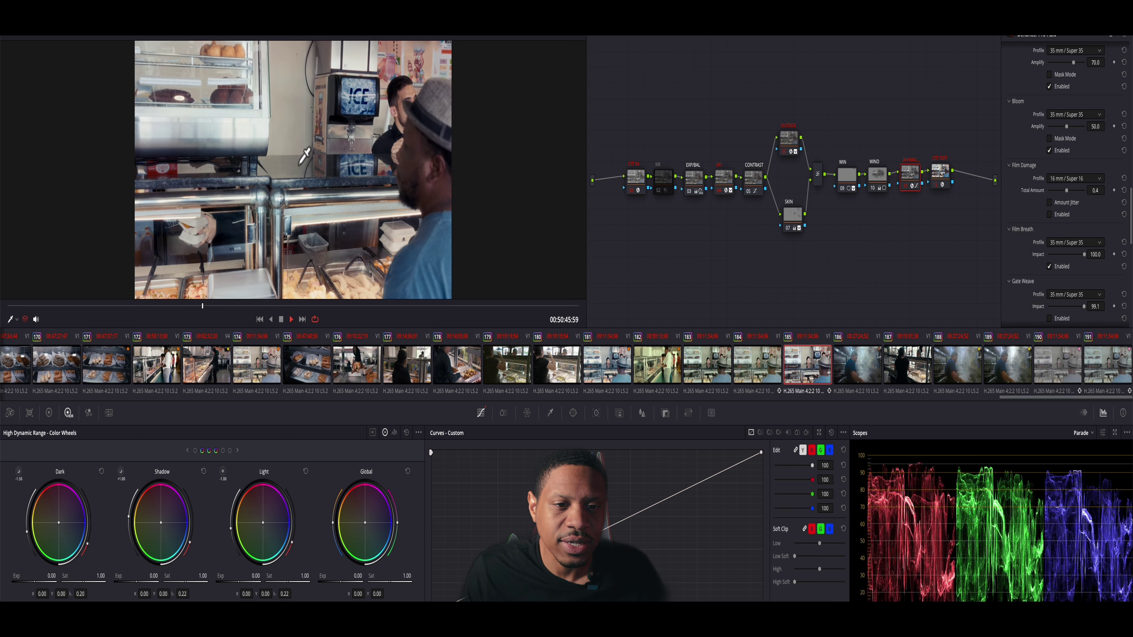
key(space)
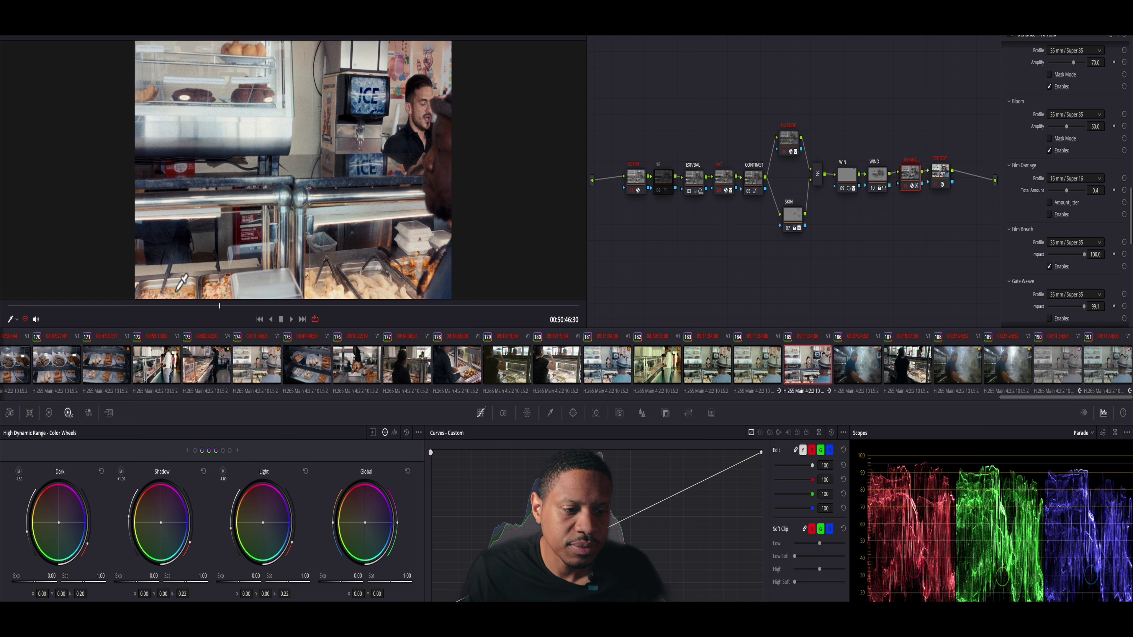
Return the clip to its start, replace Film Breath with Gate Weave at Impact 100.0 and preview the motion in playback.
drag(220, 307, 6, 307)
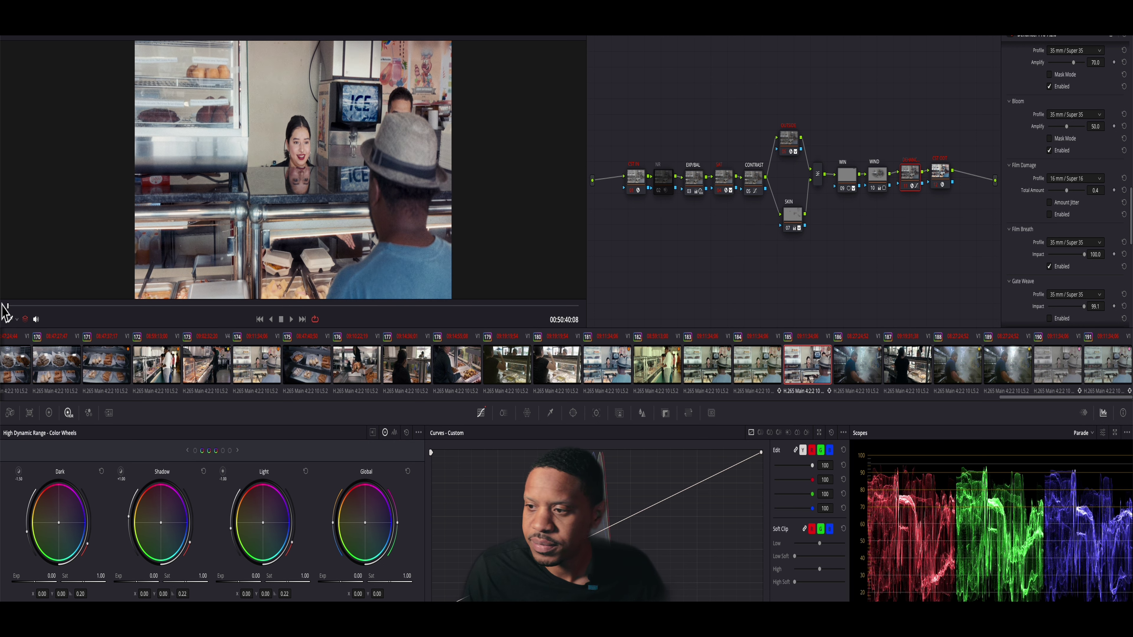
click(1049, 268)
scroll(1030, 286, down, 3)
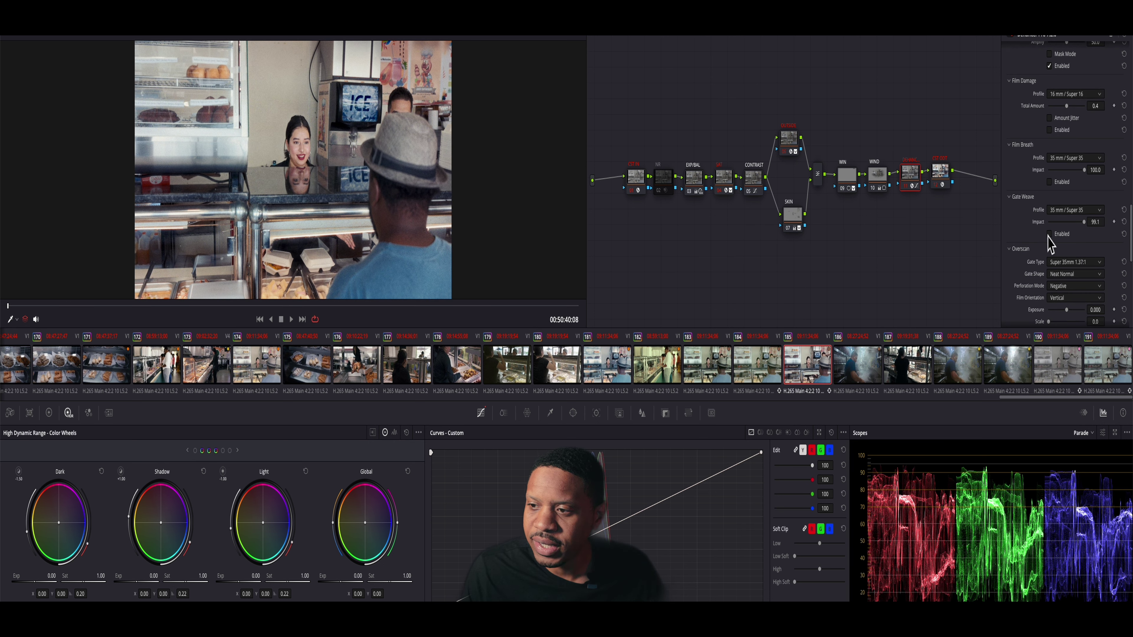
click(1049, 235)
key(space)
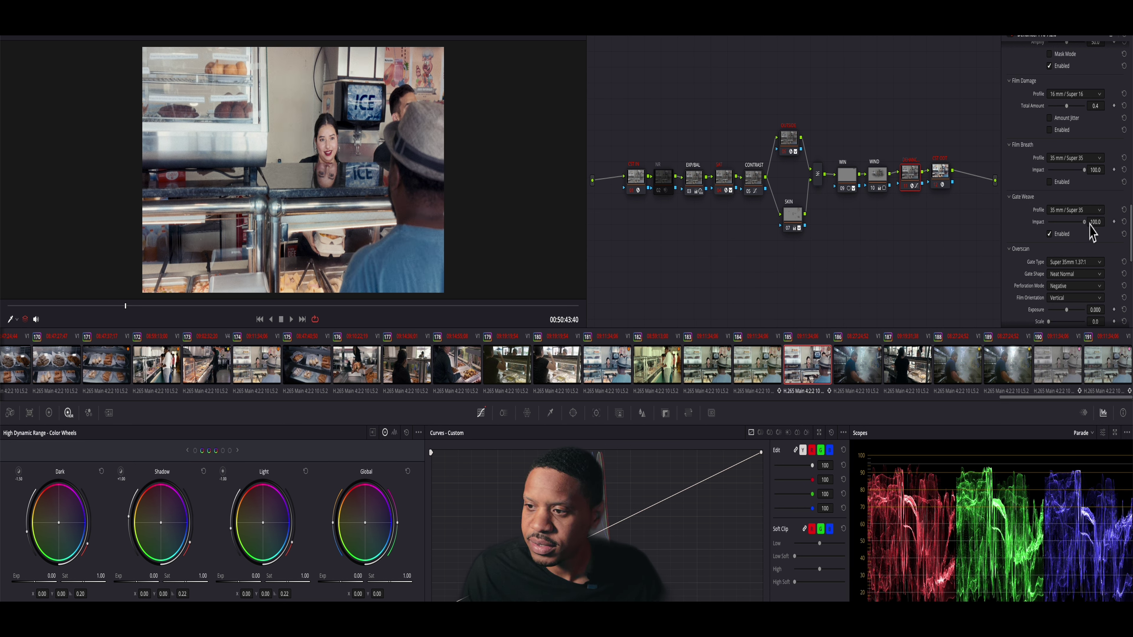
Switch the Gate Weave profile to 16 mm / Super 16, preview it in playback and disable Gate Weave at the clip's start.
click(1081, 211)
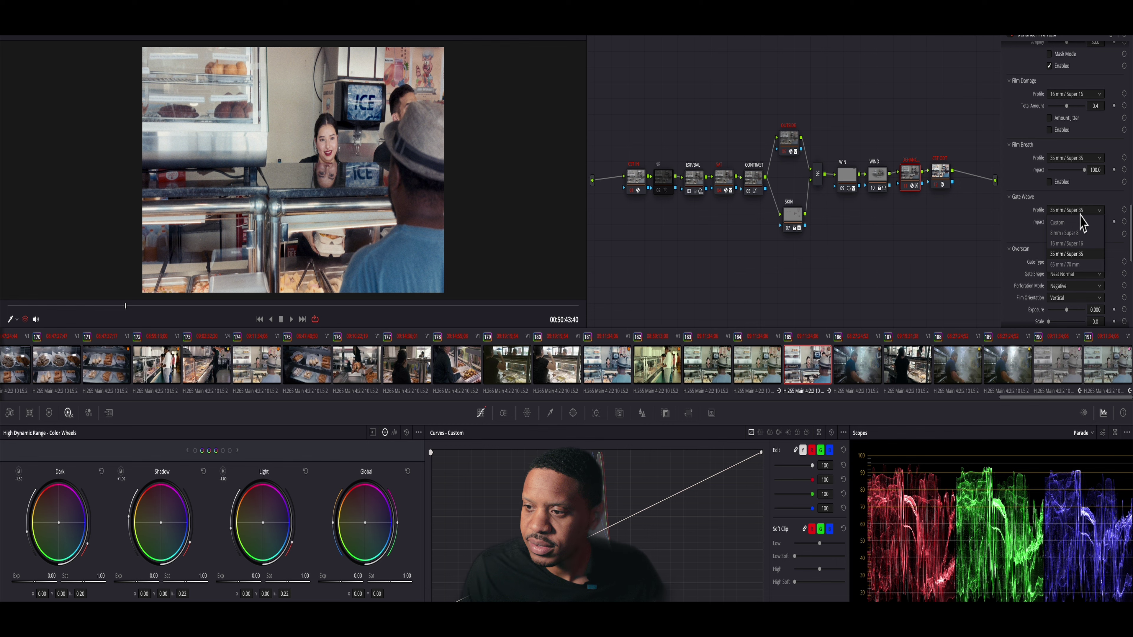
click(1066, 243)
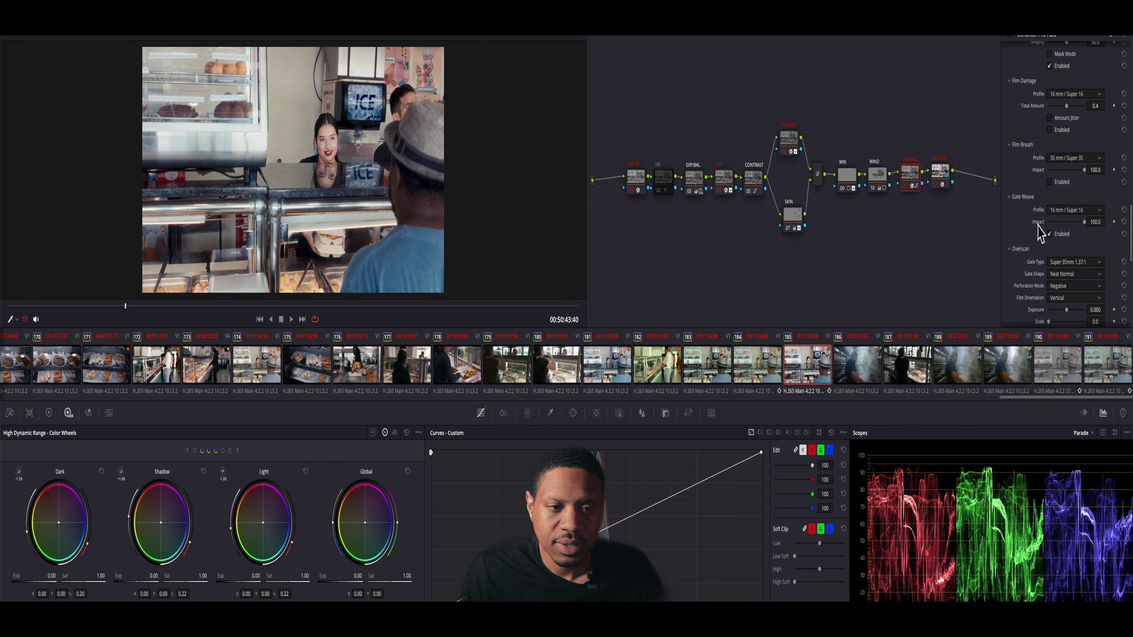
key(space)
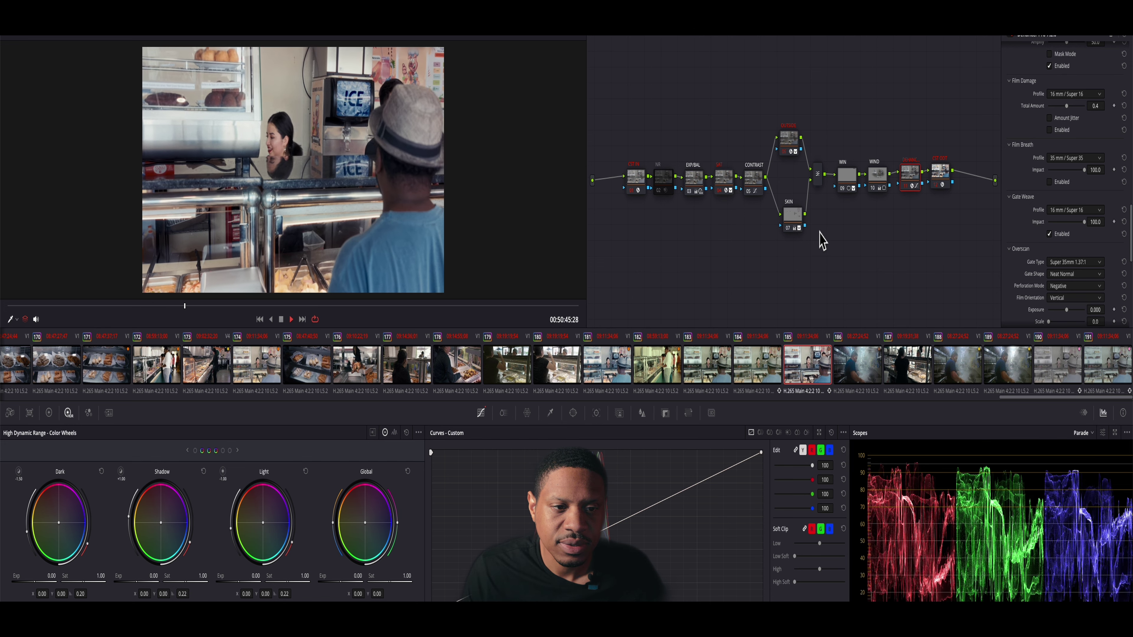
key(space)
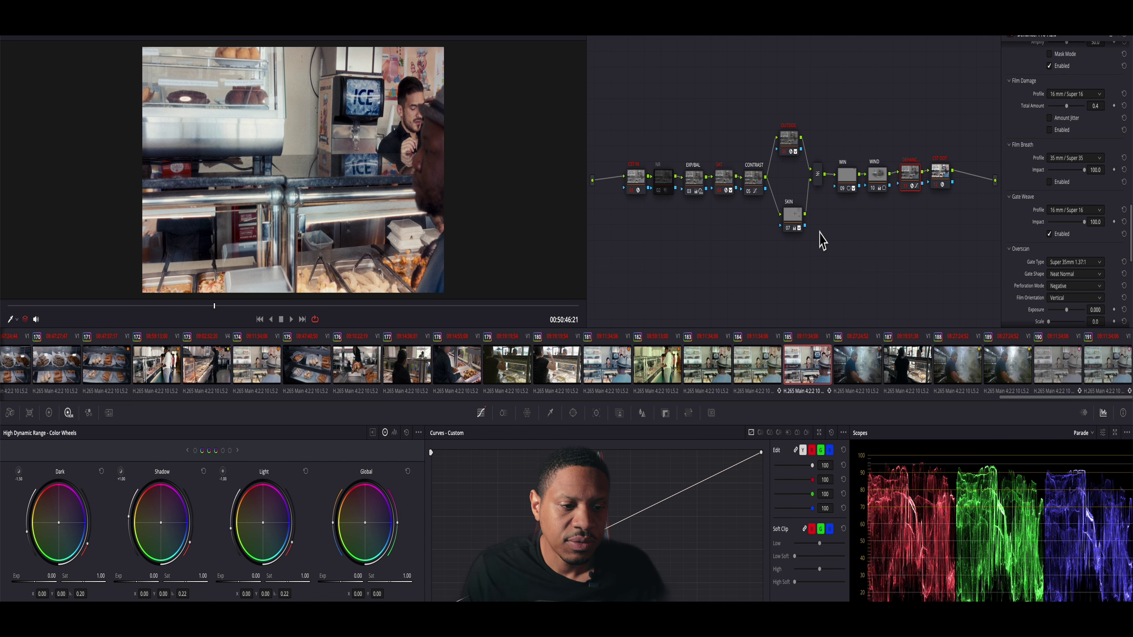
drag(205, 306, 5, 306)
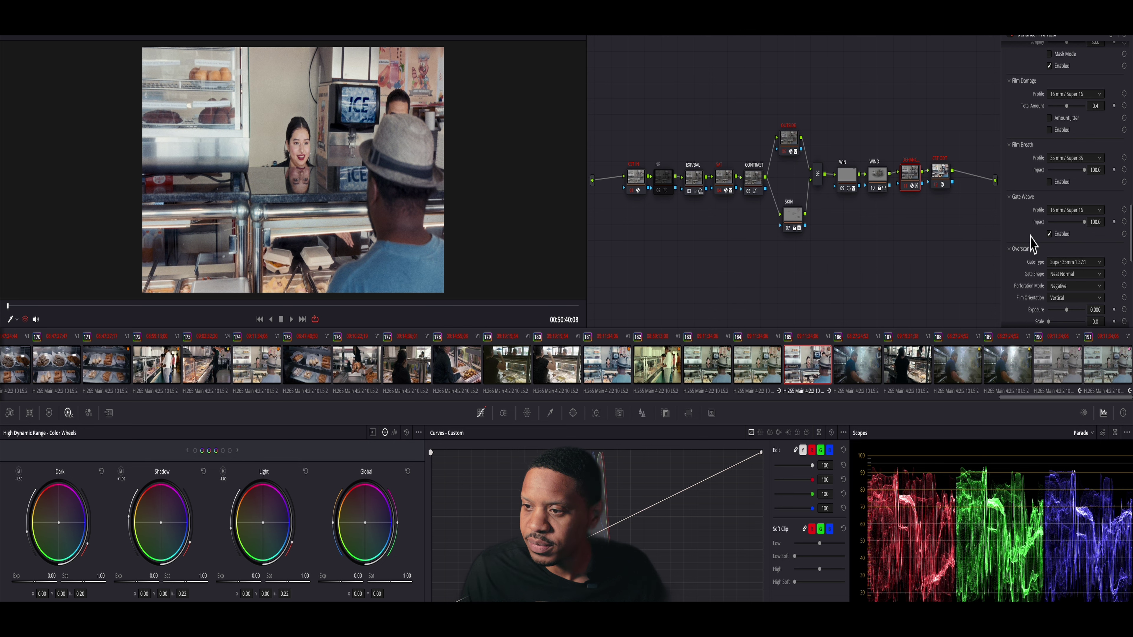
click(1049, 234)
Enable the Vignette and try a bright look with Exposure 2.000 and Size 100.0.
scroll(1031, 250, down, 2)
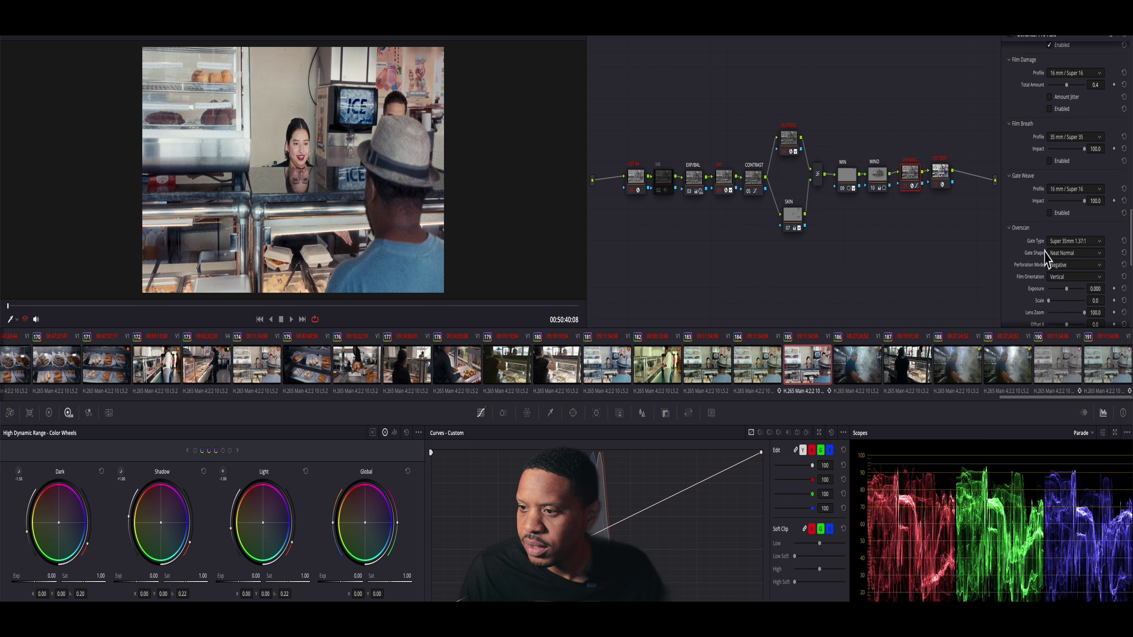
scroll(1047, 257, down, 10)
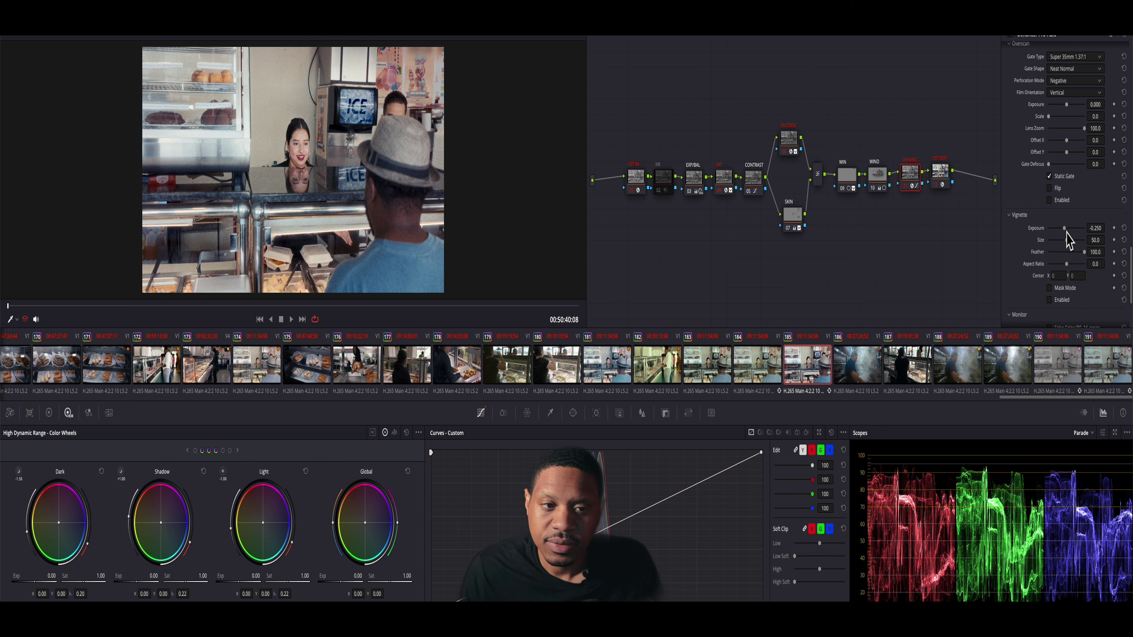
mouse_move(1066, 233)
mouse_down()
mouse_move(1081, 234)
mouse_move(1051, 234)
mouse_up()
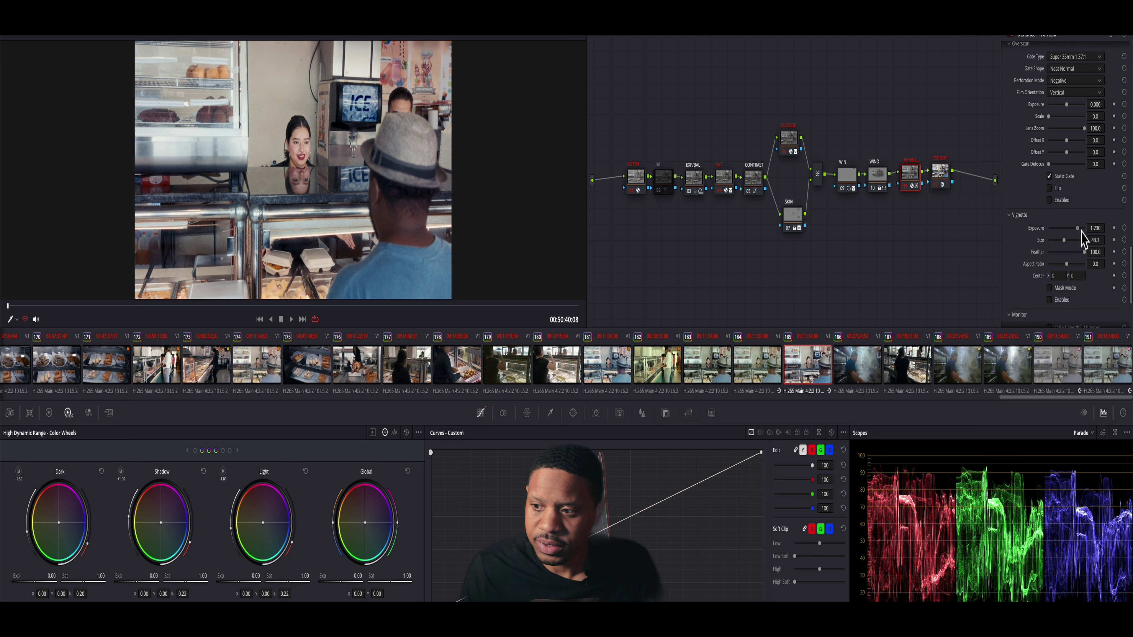
click(1051, 300)
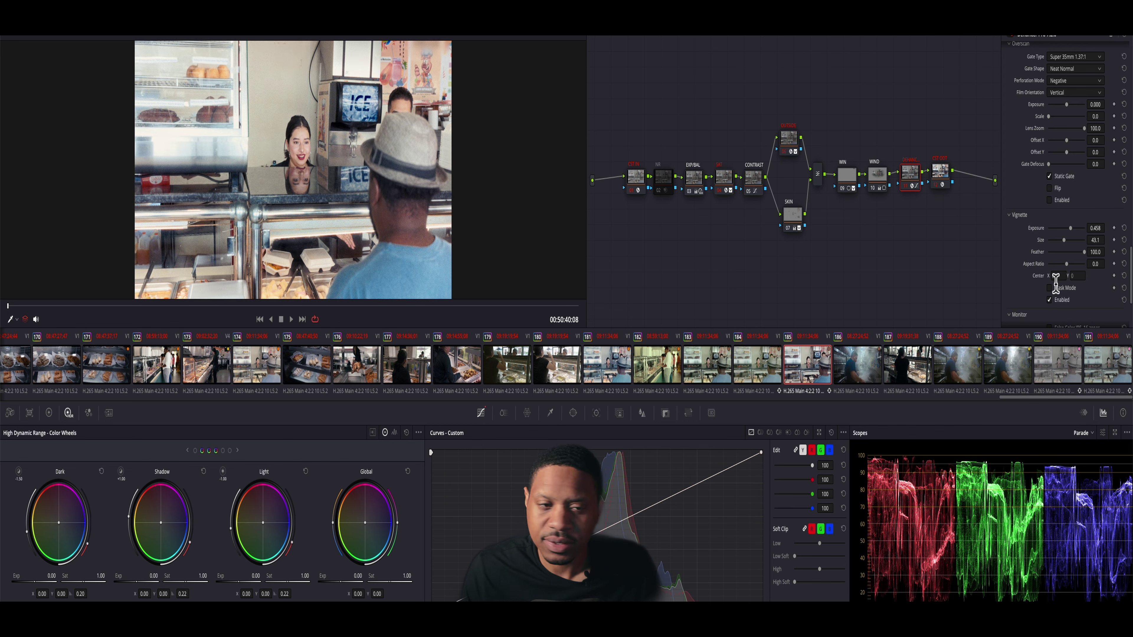
drag(1072, 229, 1092, 241)
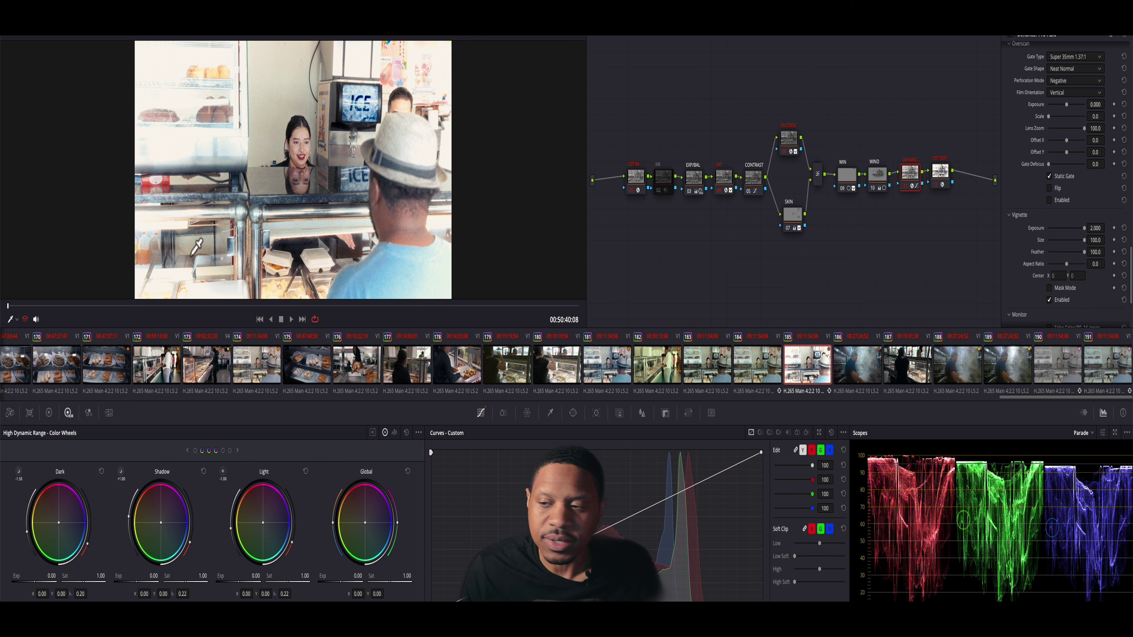
Give the Vignette Exposure -1.340, Size 50.0, Feather 43.1 and Aspect Ratio 0.0, and disable it.
mouse_move(1070, 266)
mouse_down()
mouse_move(1101, 269)
mouse_move(1054, 269)
mouse_move(1073, 253)
mouse_up()
double_click(1066, 264)
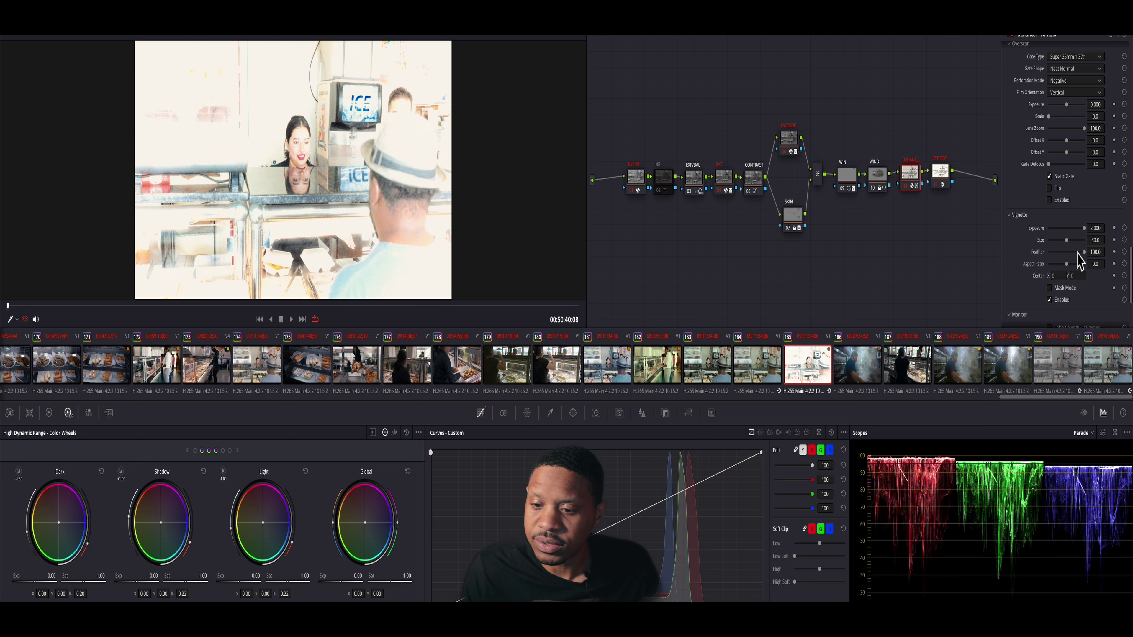
drag(1087, 255, 1056, 231)
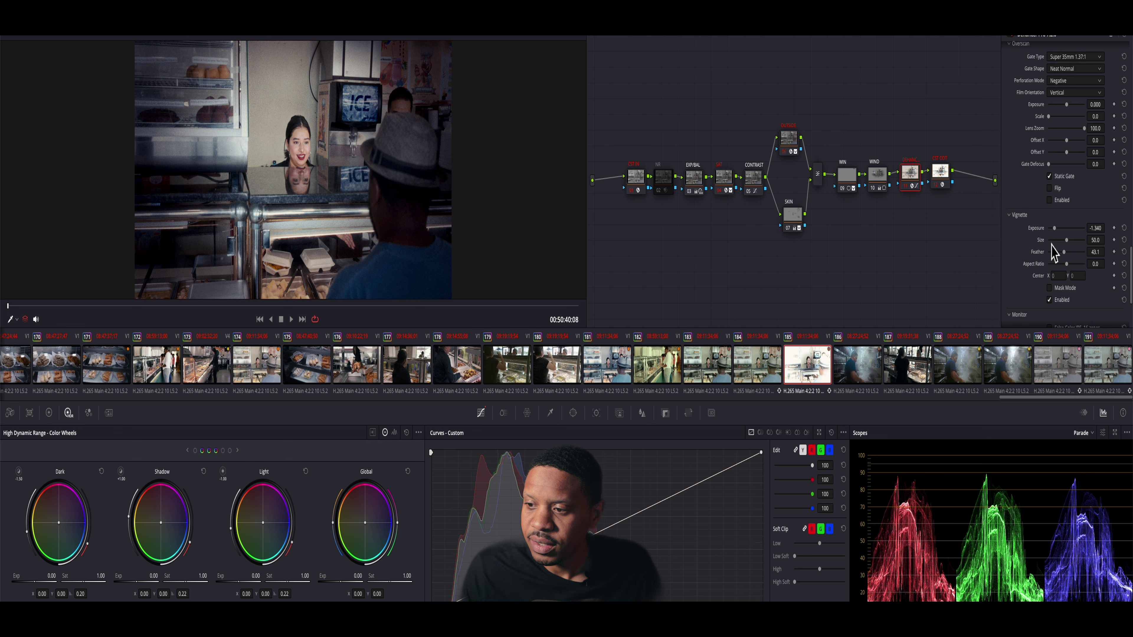
click(1050, 300)
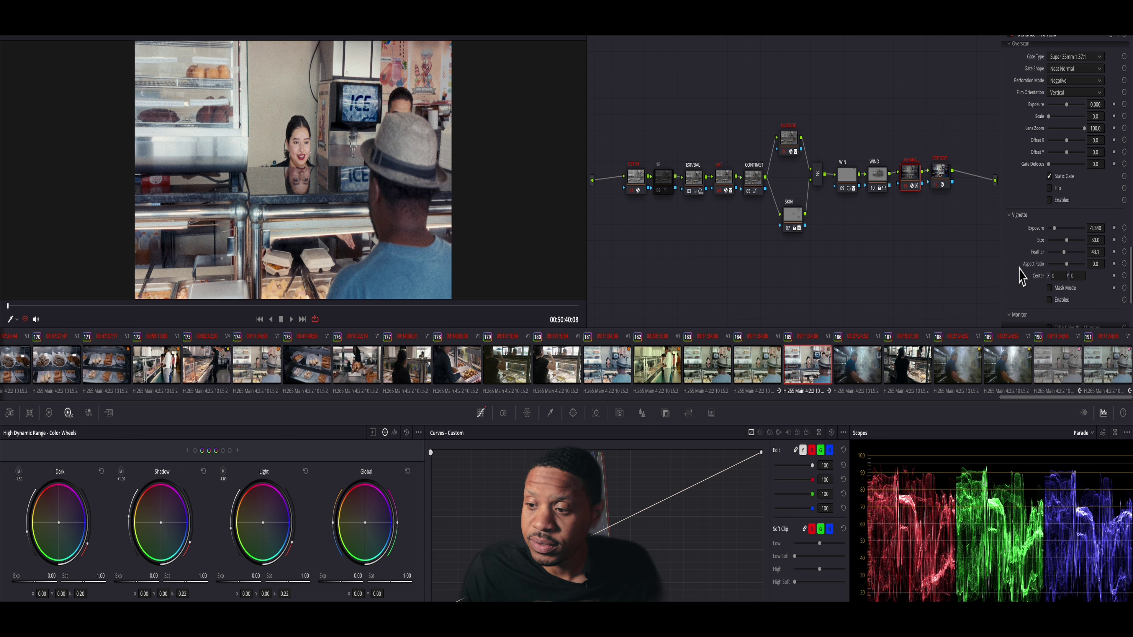
Preview the image in False Color IRE, 16 zones, switch that view off and disable Clipping Indication.
scroll(1021, 270, down, 5)
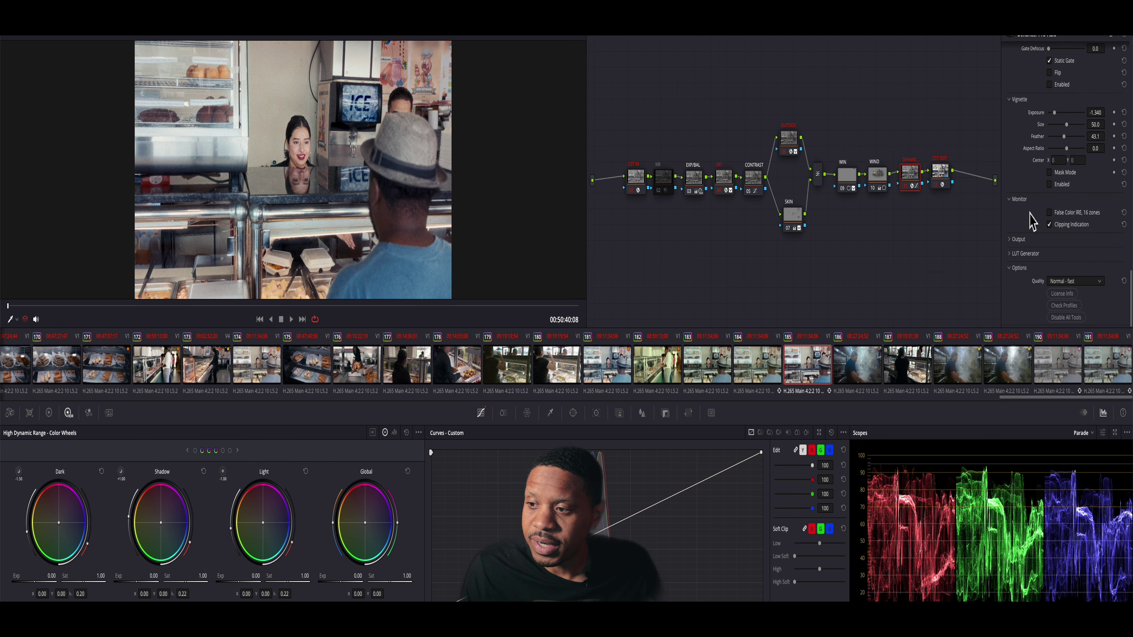
click(1050, 214)
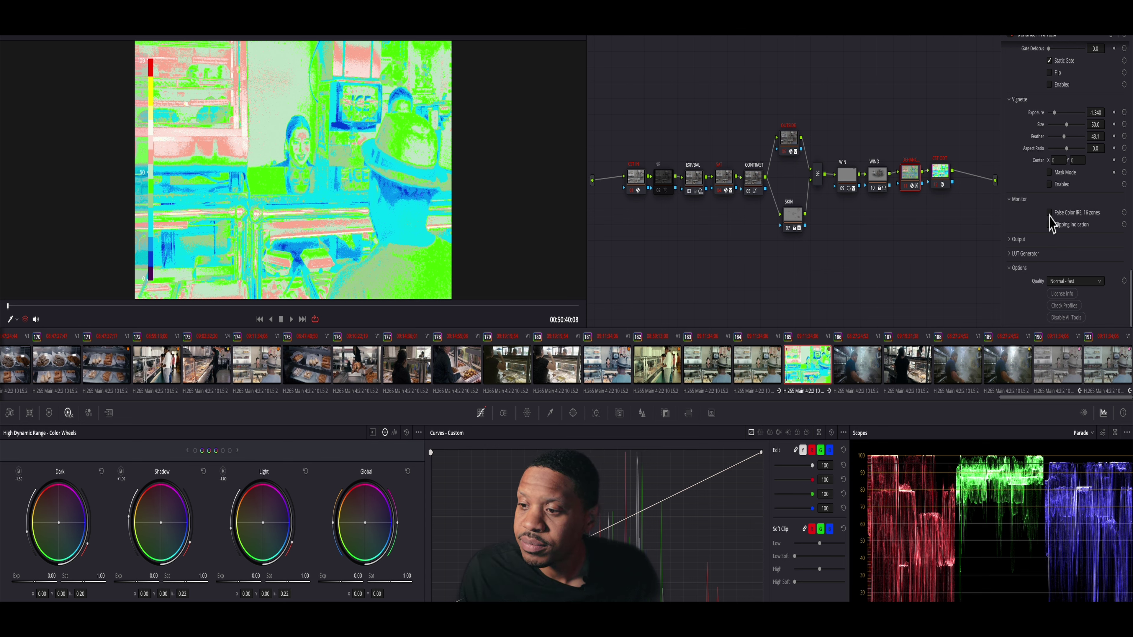
click(1050, 213)
Try lowering the Output Total Impact to about 0.9 and restore it to 100.0.
click(1017, 239)
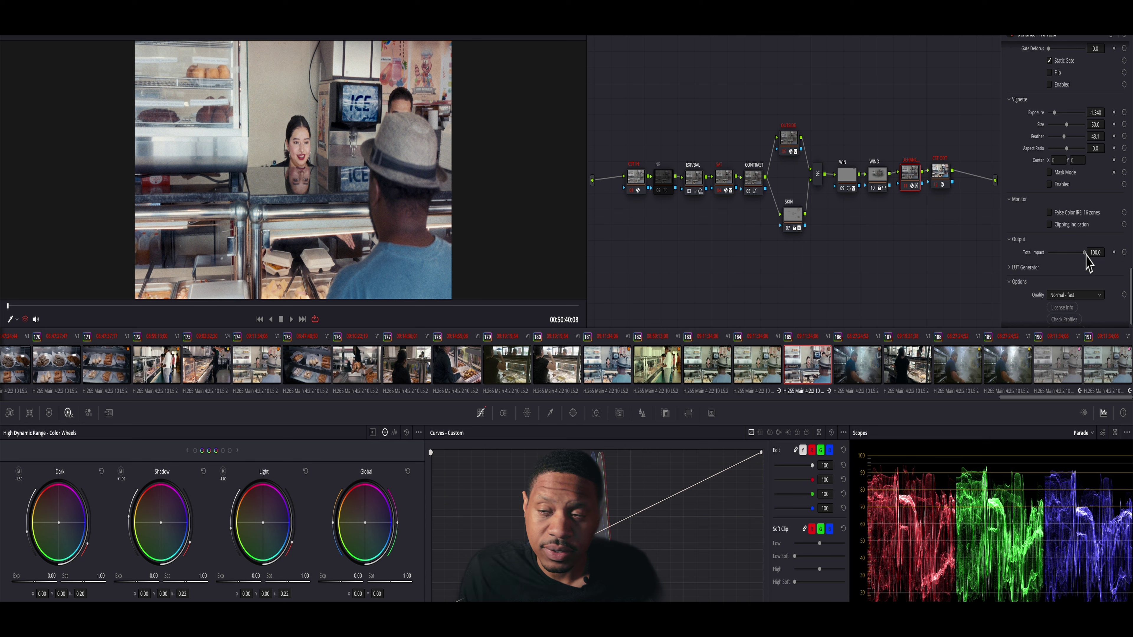
drag(1087, 256, 1065, 254)
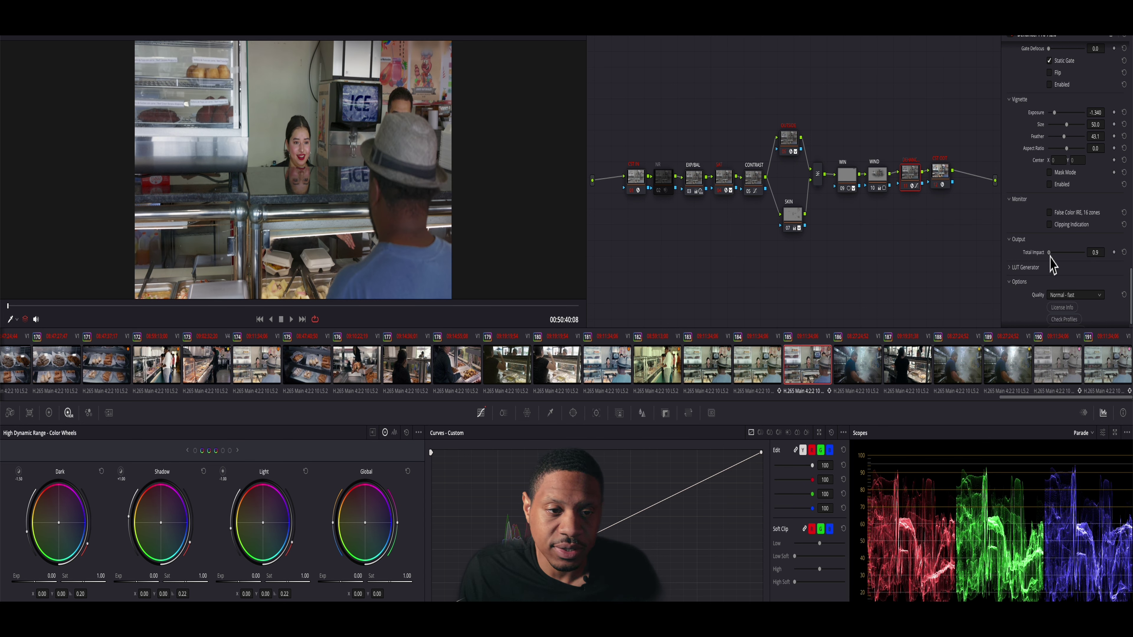
drag(1050, 258, 1089, 258)
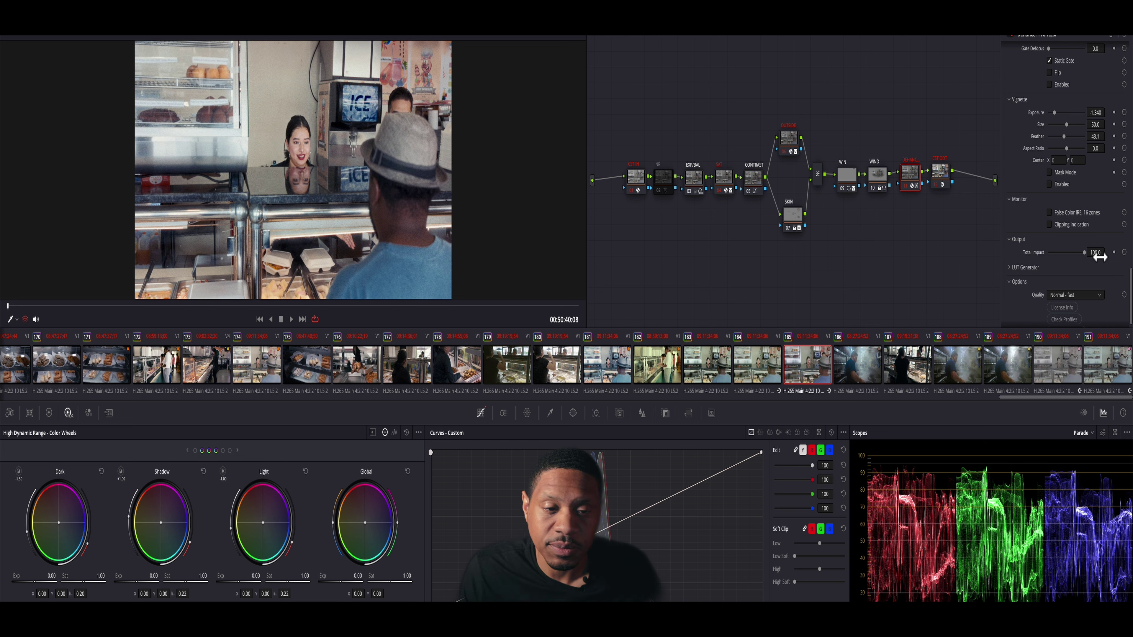
Review the LUT Generator's size choices without changing them, and view and close the Dehancer Pro license window.
scroll(1032, 263, down, 1)
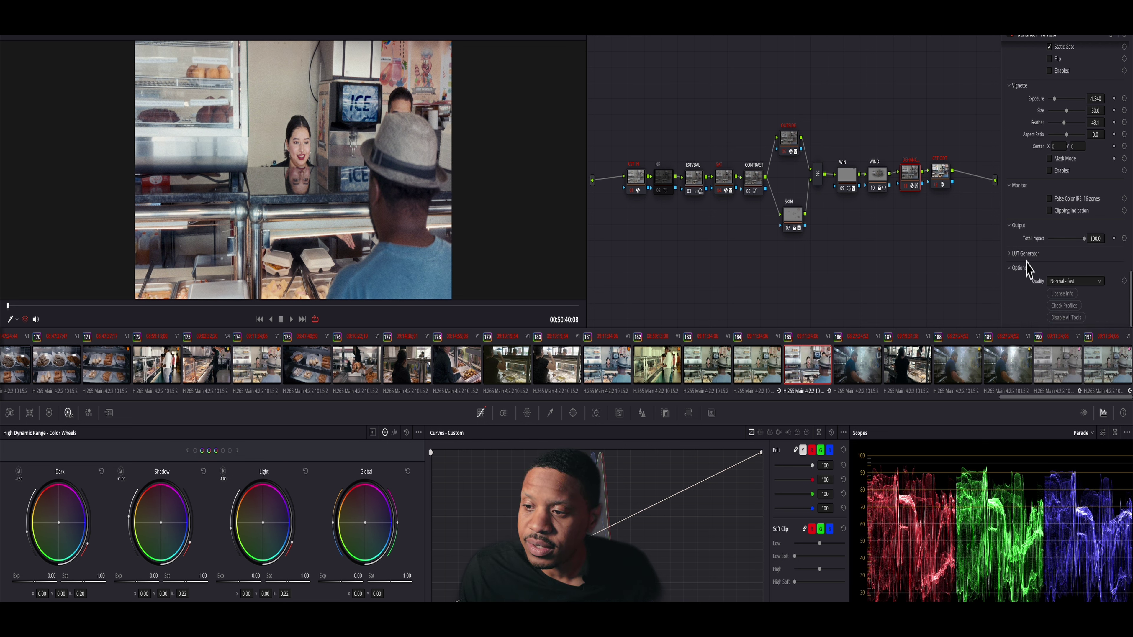
click(1010, 257)
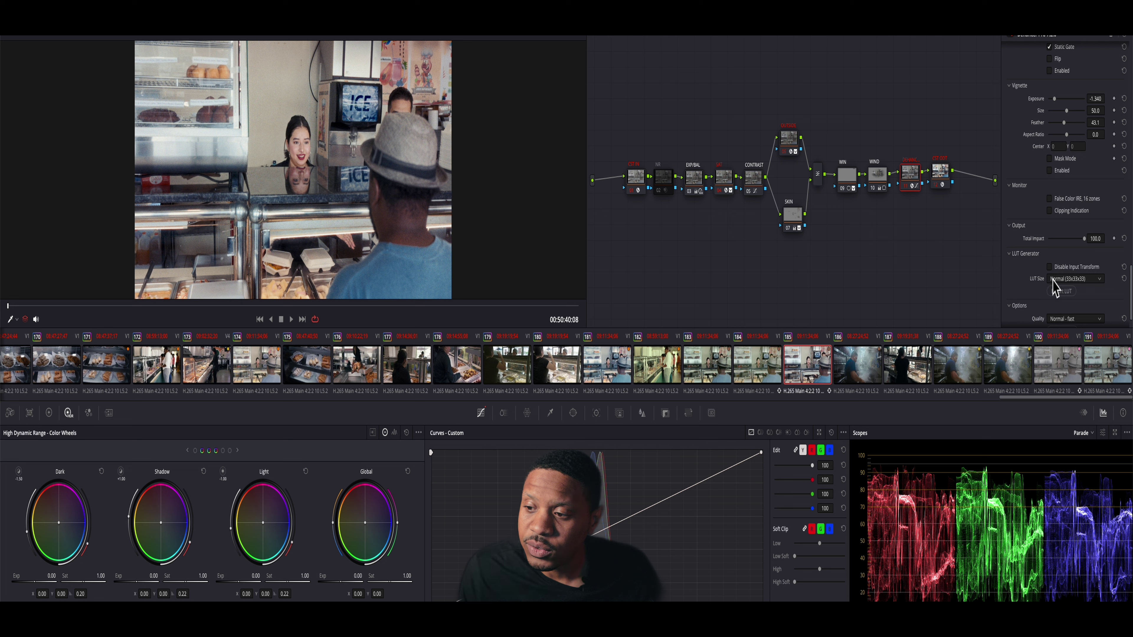
click(1081, 280)
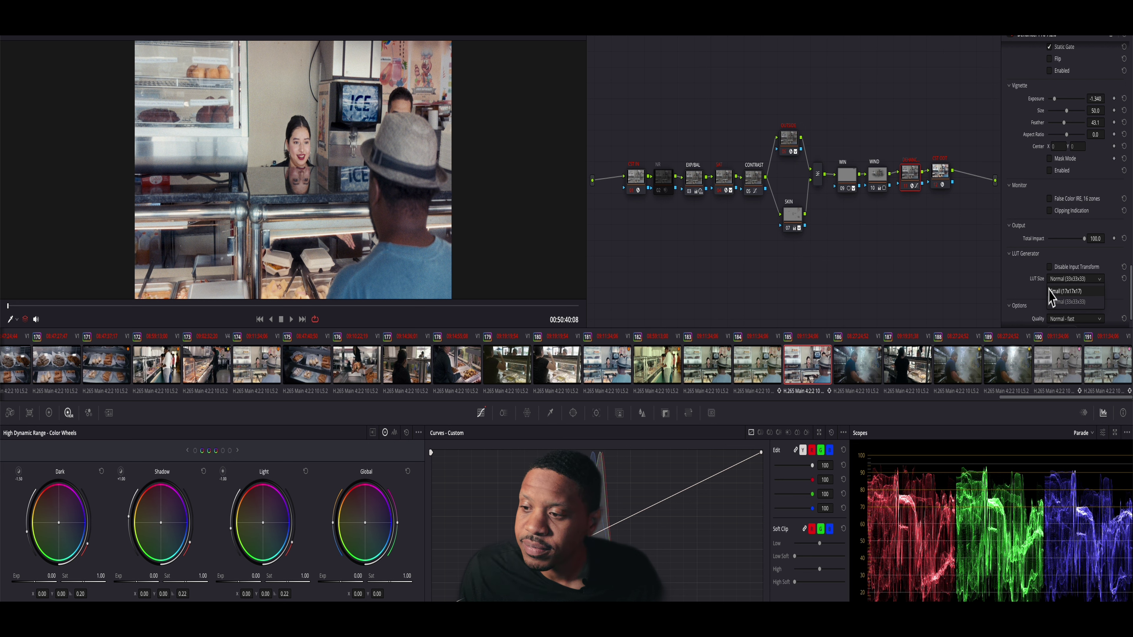
click(1026, 284)
scroll(1026, 288, down, 2)
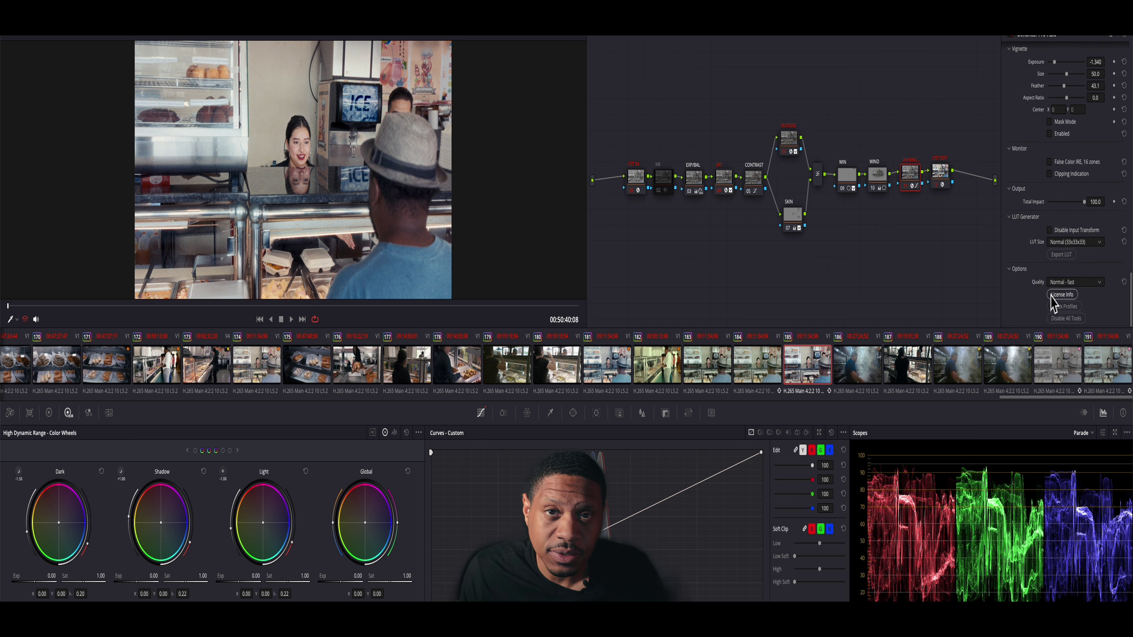
click(1070, 296)
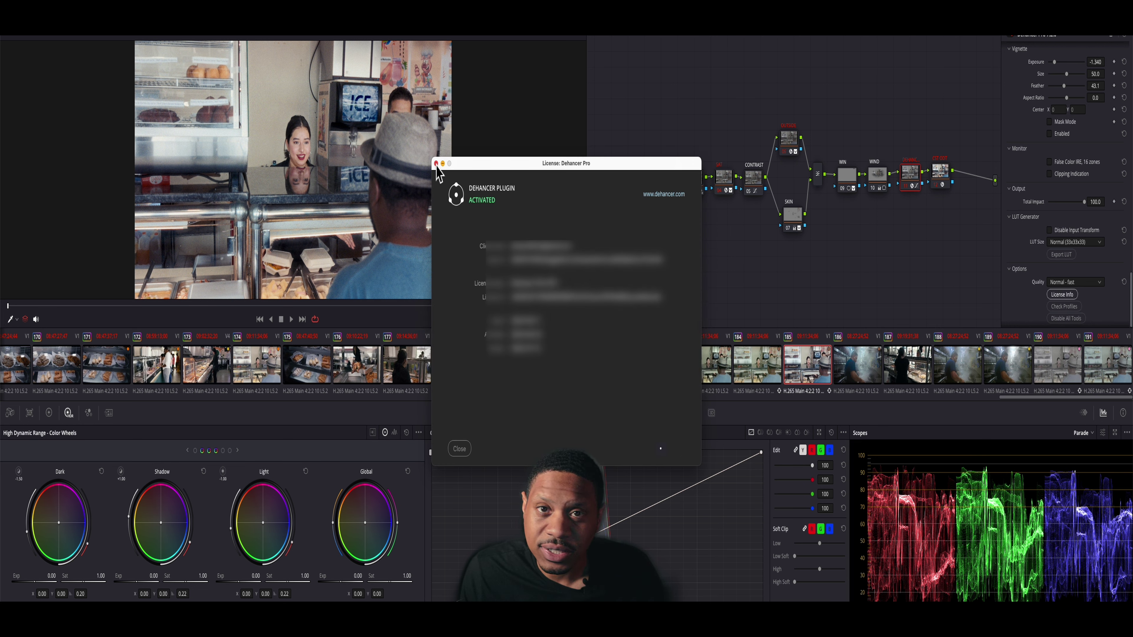
click(437, 164)
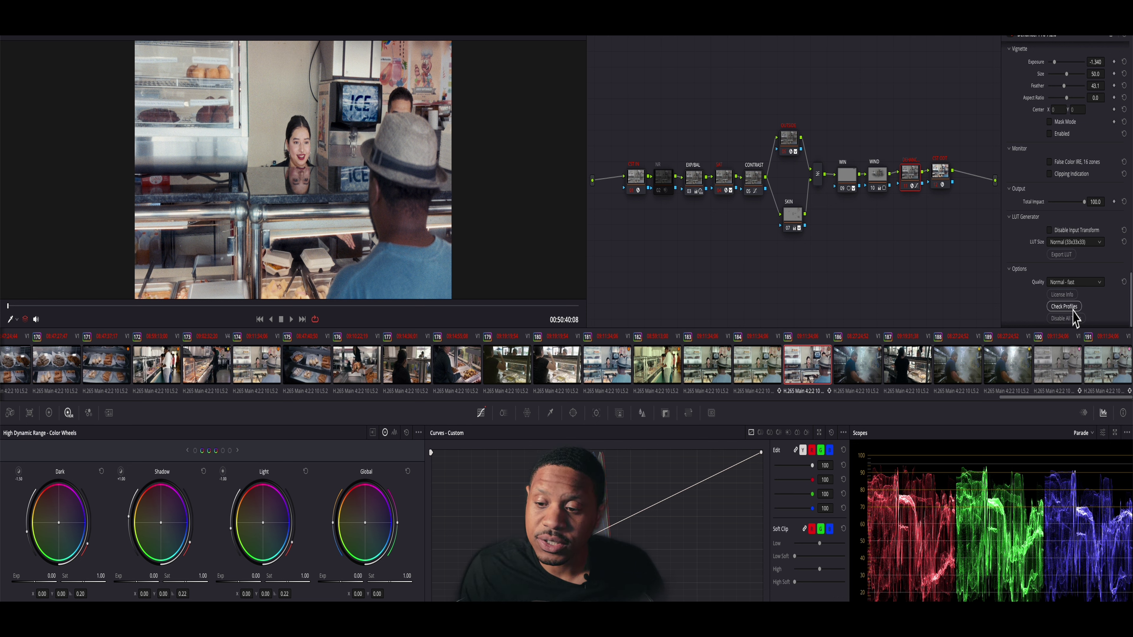
Switch to the smoky kitchen clip 186, enlarge the viewer and bring up the Input section of its Dehancer settings.
click(861, 375)
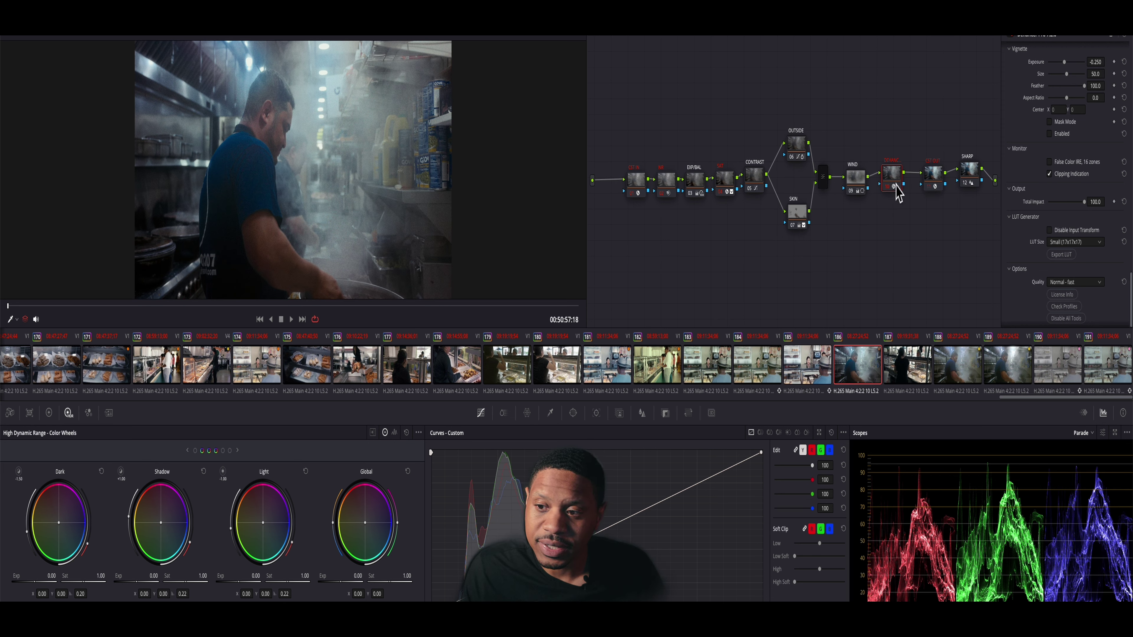
scroll(1071, 210, up, 10)
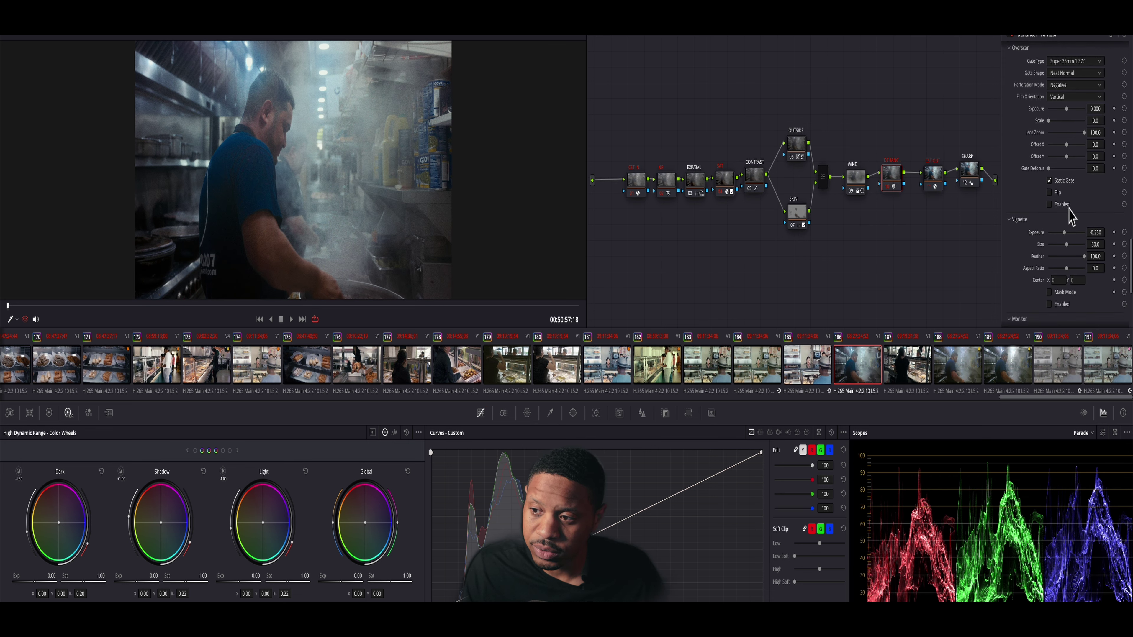
scroll(1071, 209, up, 15)
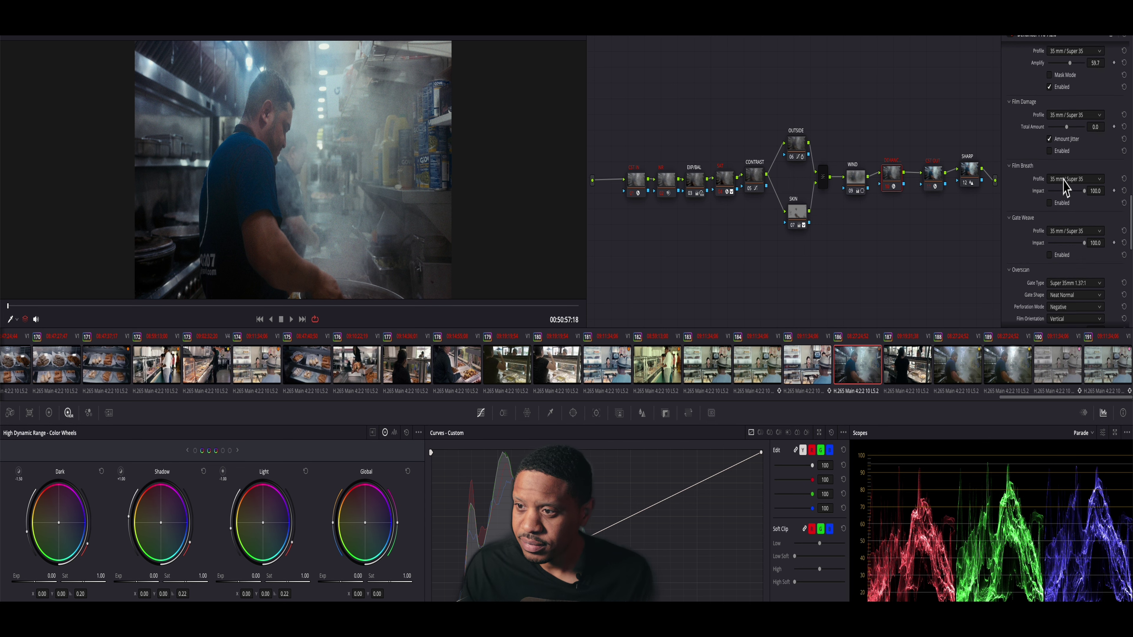
scroll(1066, 196, up, 12)
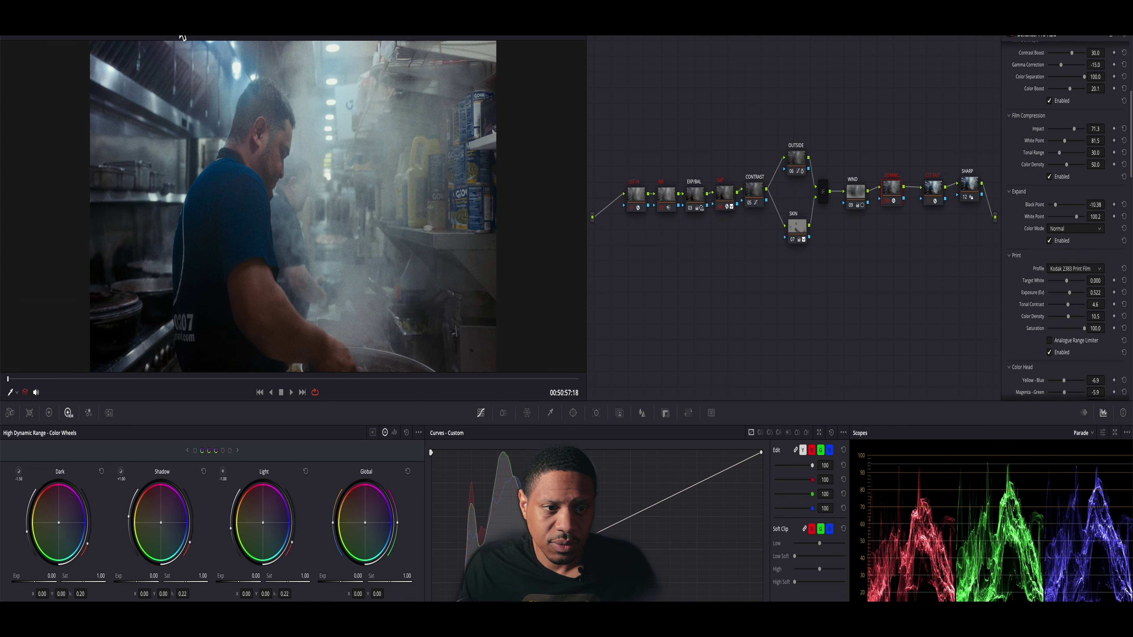
scroll(1017, 261, up, 8)
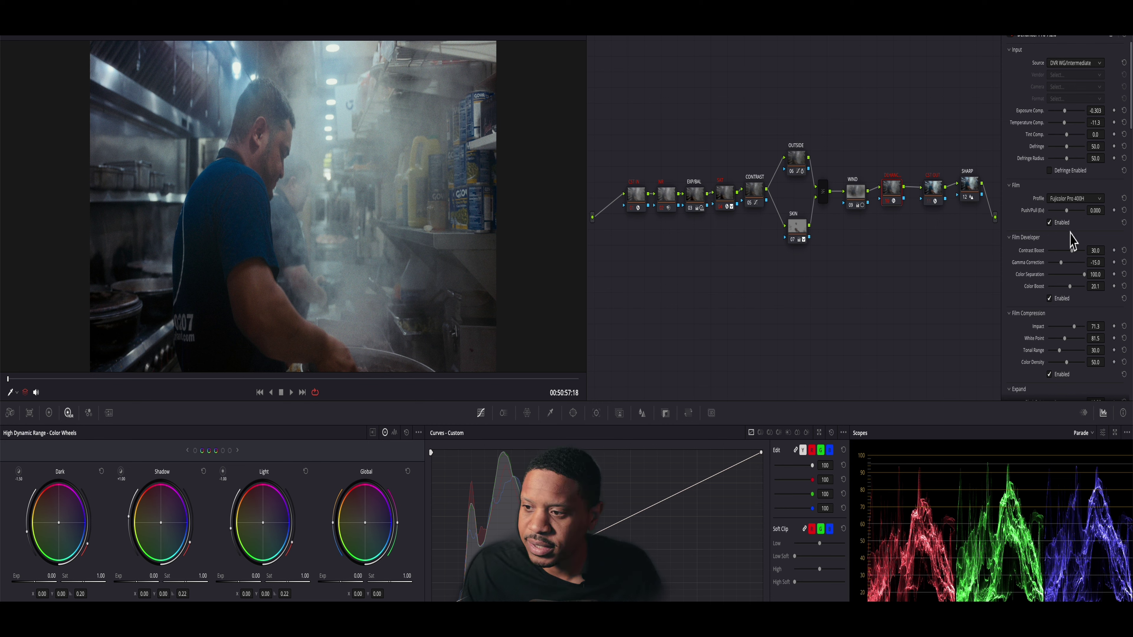
Examine the kitchen clip's Dehancer settings from Film, Print and Color Head through Grain, Halation, Bloom, Vignette and Output.
scroll(1066, 241, down, 4)
scroll(1064, 250, down, 4)
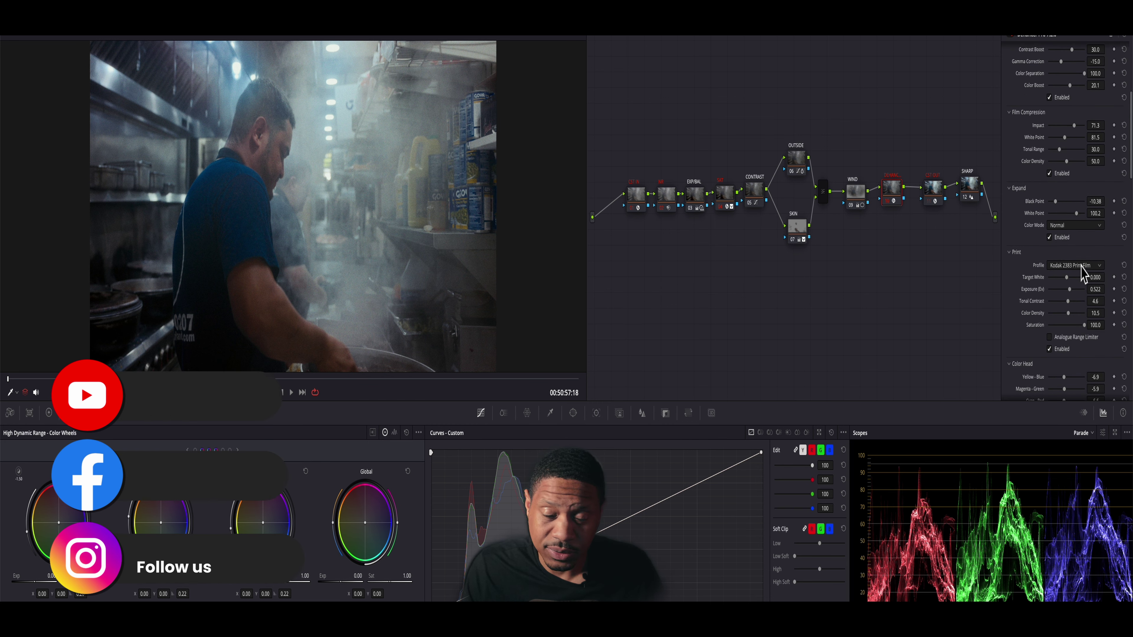
scroll(1082, 273, down, 3)
scroll(1082, 273, down, 4)
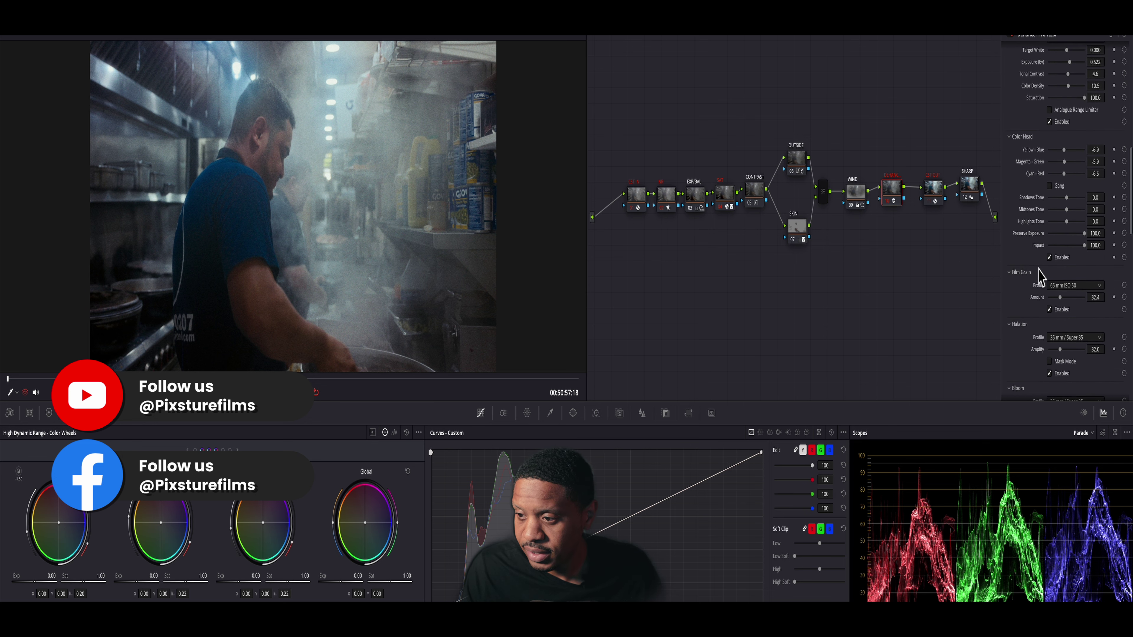
scroll(1040, 274, up, 15)
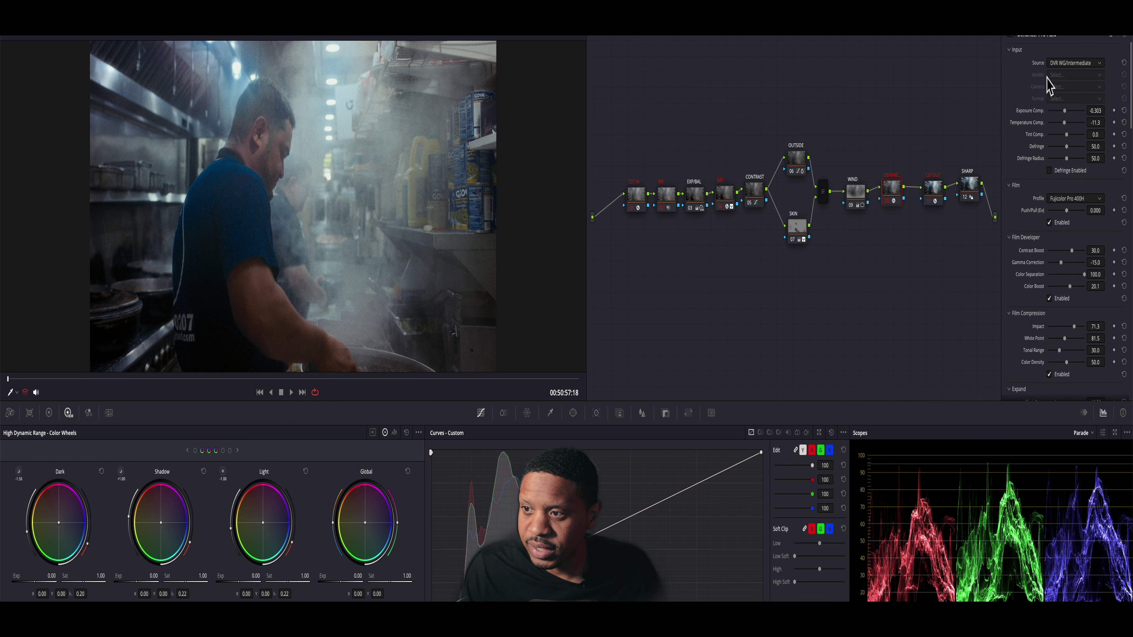
scroll(1061, 310, down, 14)
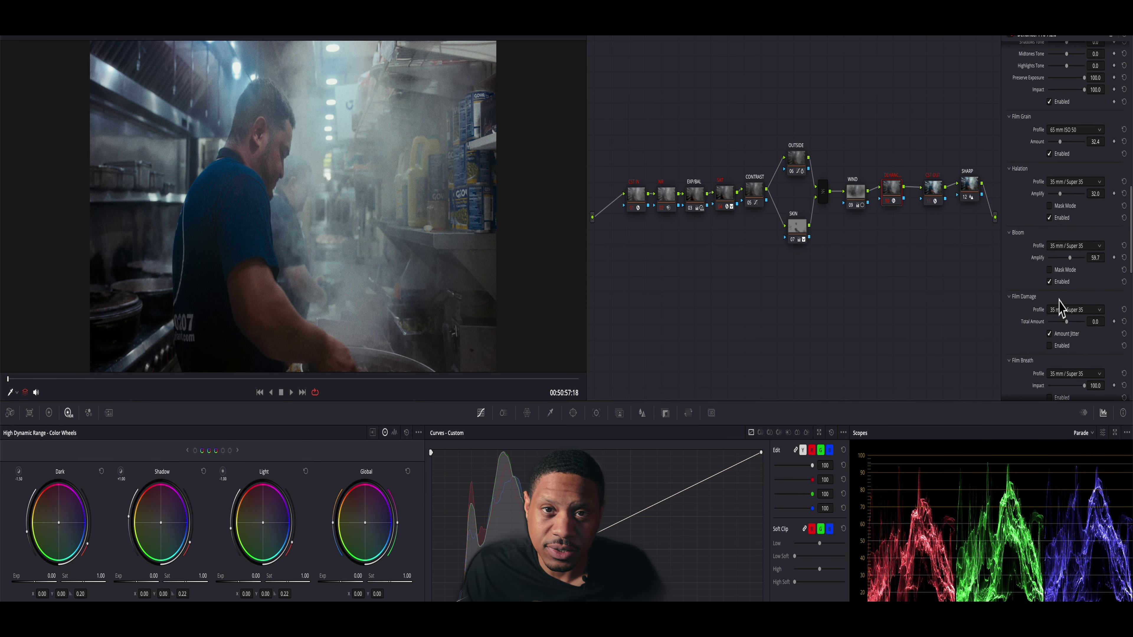
scroll(1061, 308, down, 12)
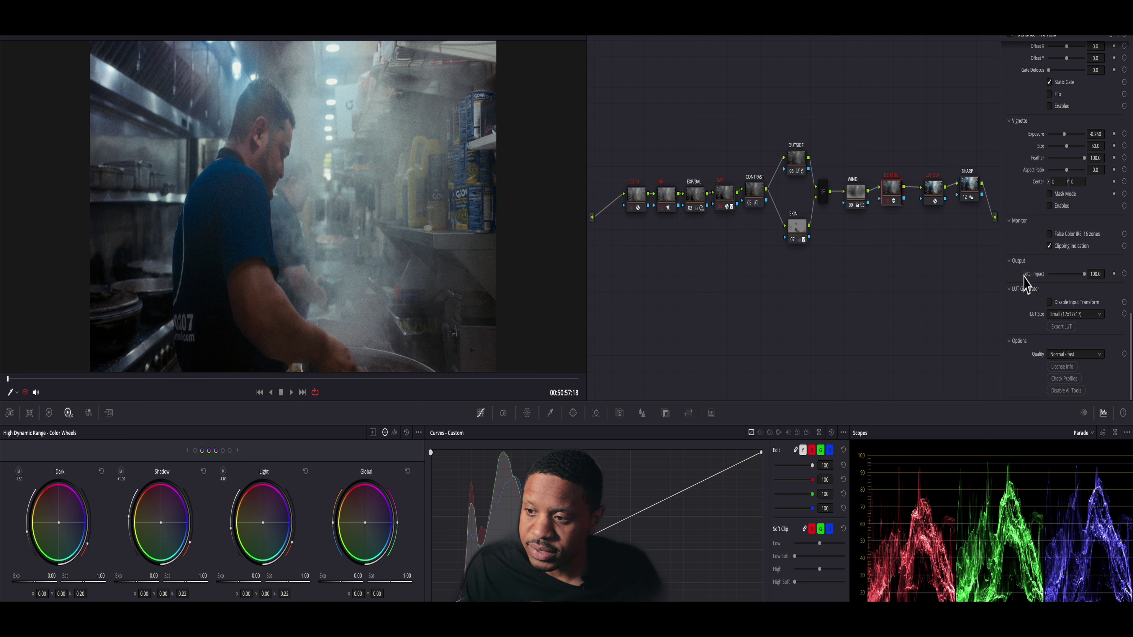
scroll(1025, 284, up, 1)
scroll(1053, 270, down, 1)
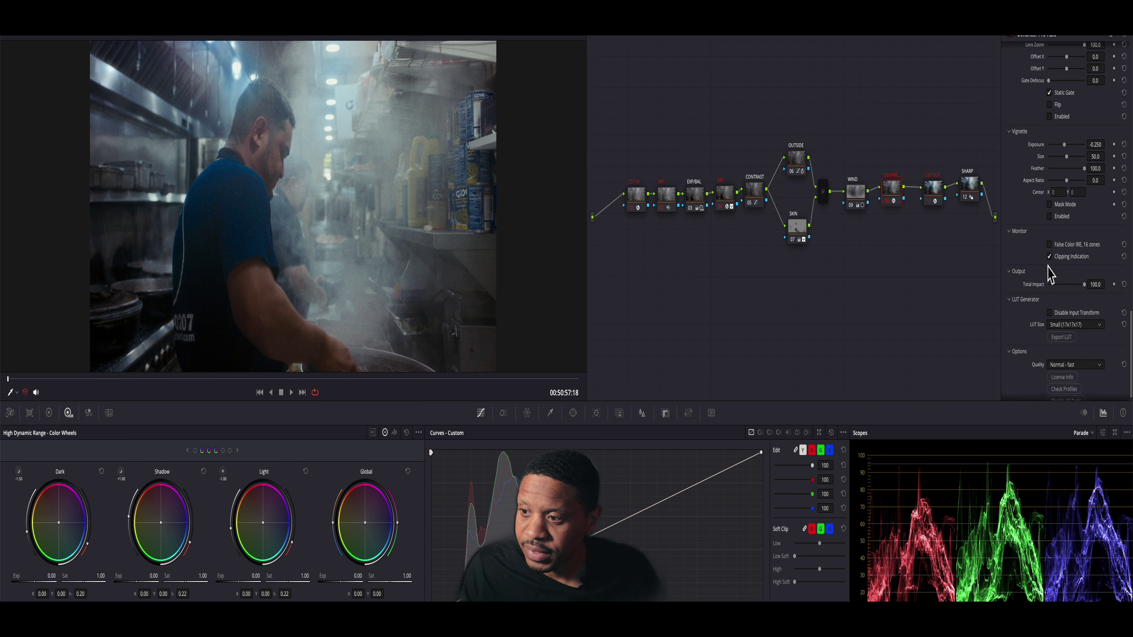
scroll(1049, 277, up, 4)
scroll(1050, 285, up, 4)
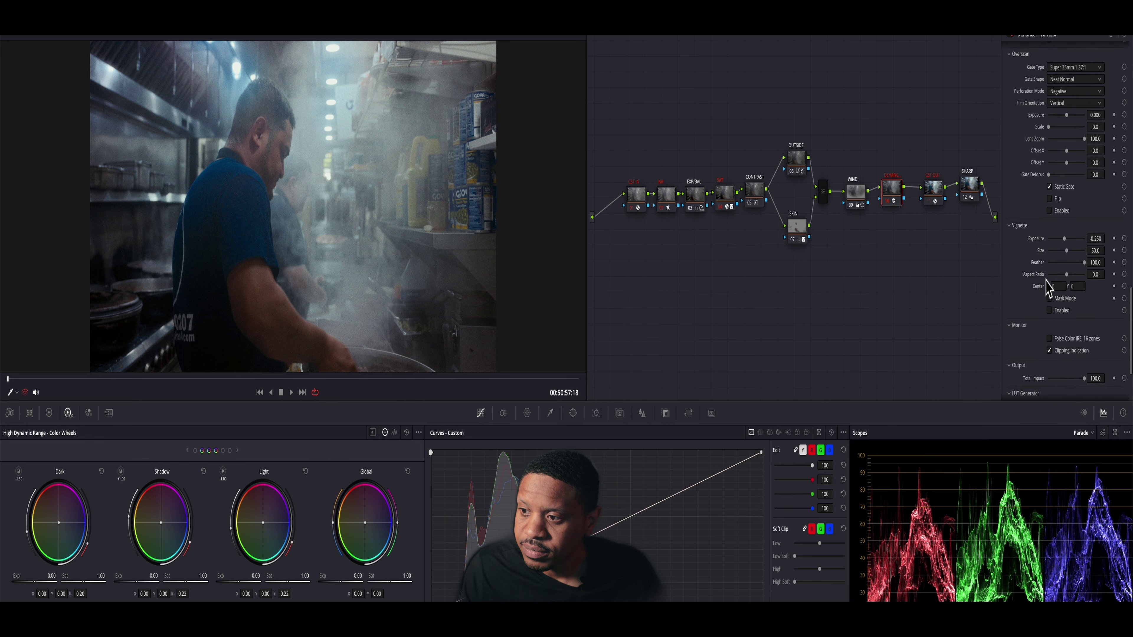
scroll(1047, 289, up, 10)
scroll(1050, 268, up, 15)
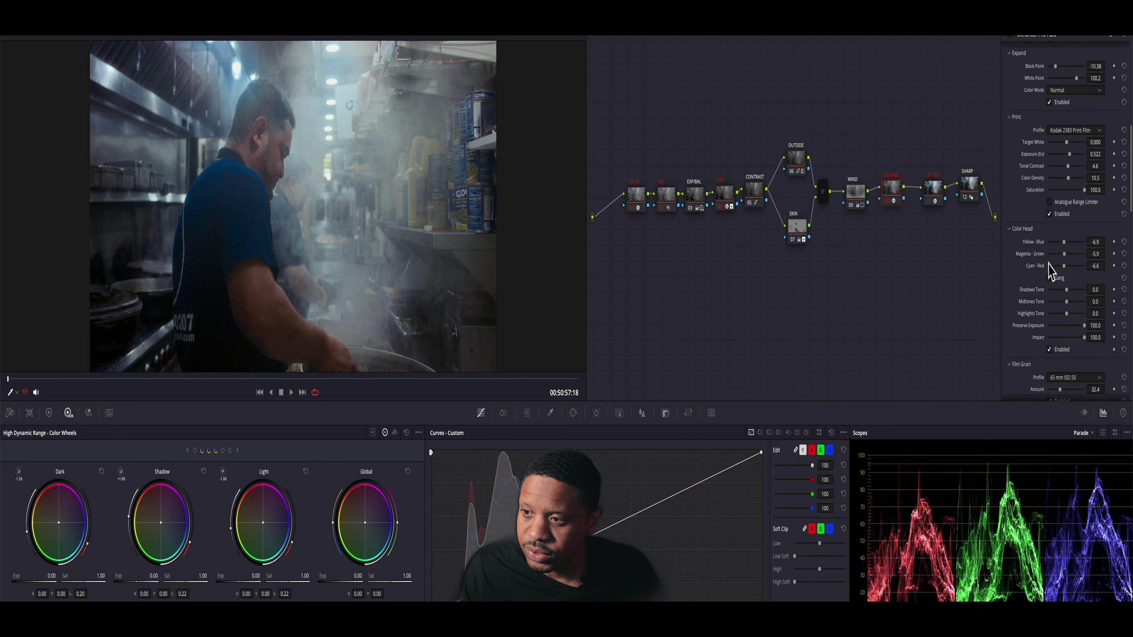